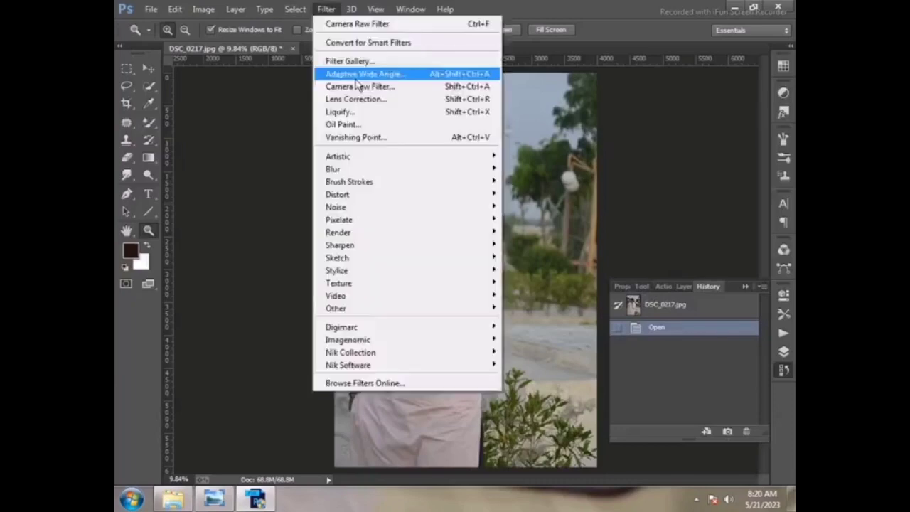
# Step: Apply a first Camera Raw pass with Highlights -100 and lifted shadows
pyautogui.click(359, 71)
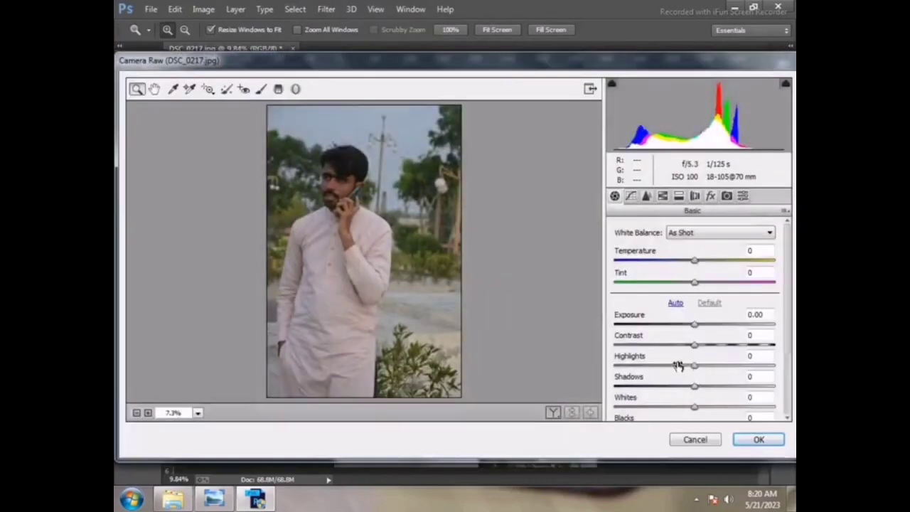
pyautogui.moveTo(677, 365); pyautogui.dragTo(613, 365)
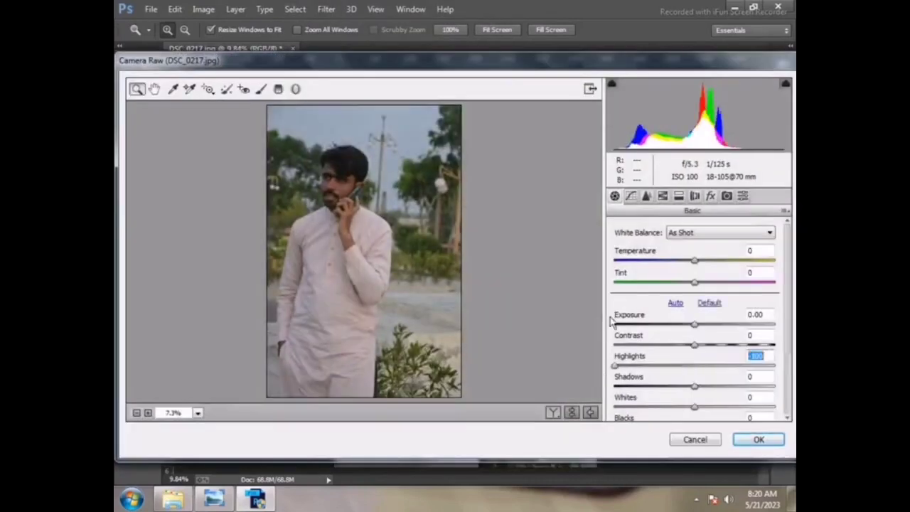
pyautogui.moveTo(693, 385)
pyautogui.mouseDown()
pyautogui.moveTo(706, 375)
pyautogui.moveTo(714, 395)
pyautogui.mouseUp()
pyautogui.scroll(-1, 673, 366)
pyautogui.click(758, 439)
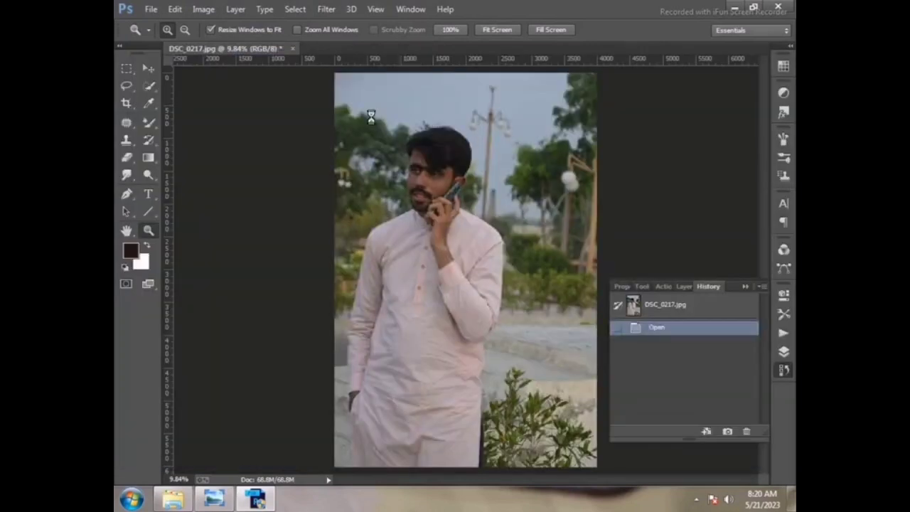
# Step: Apply a second Camera Raw pass setting HSL saturation Reds +33 and Oranges -13
pyautogui.click(326, 9)
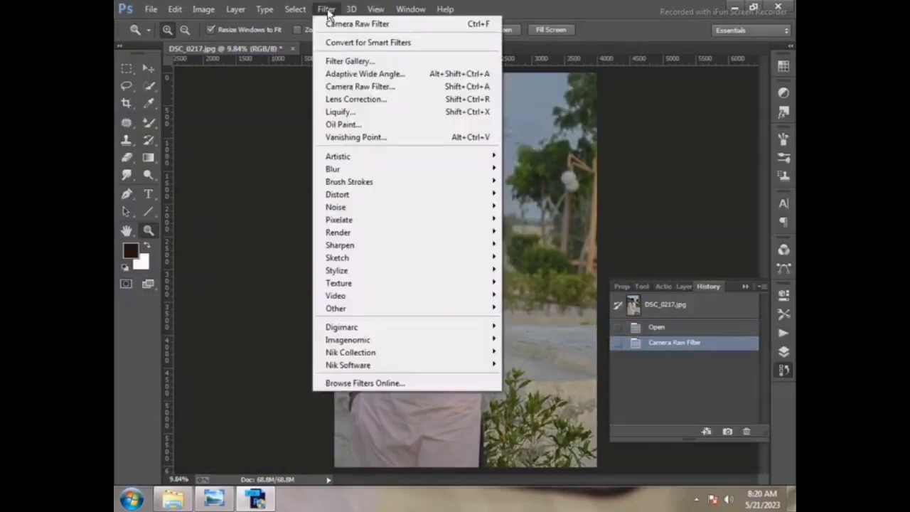
pyautogui.click(383, 86)
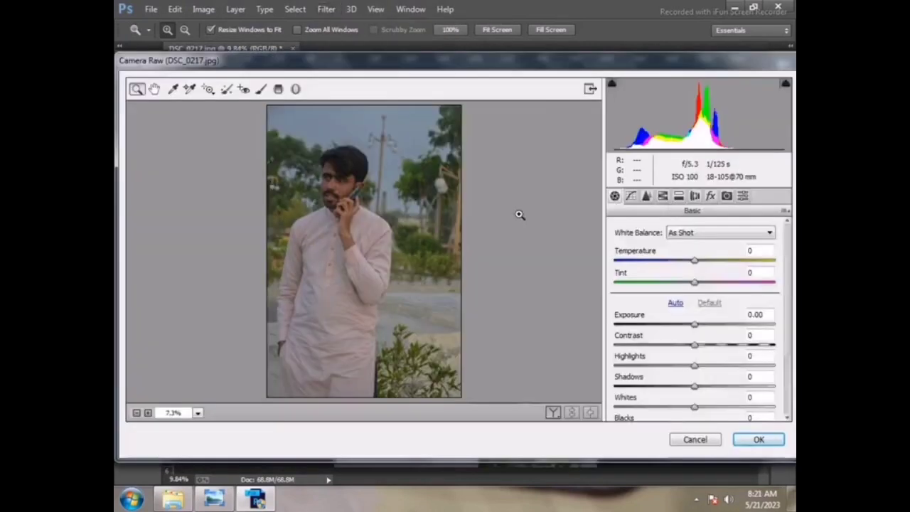
pyautogui.click(662, 196)
pyautogui.click(651, 247)
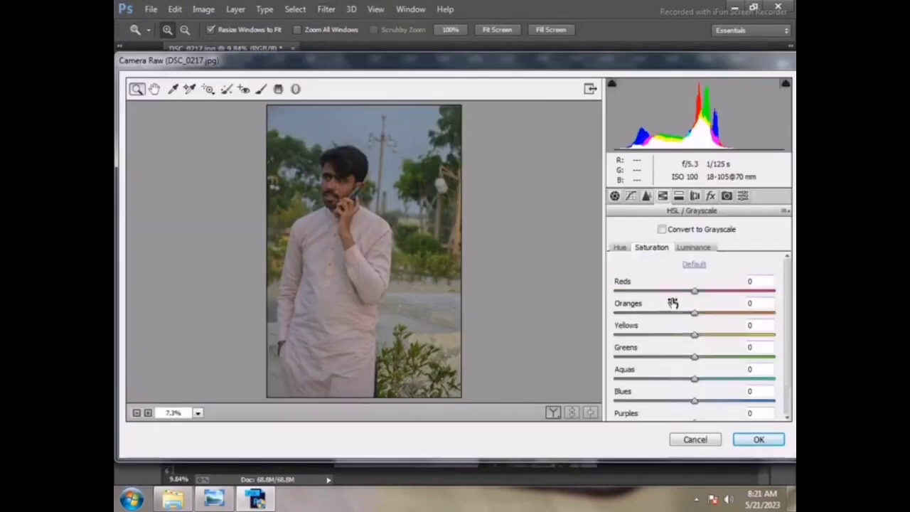
pyautogui.write('33')
pyautogui.press('Tab')
pyautogui.write('-13')
pyautogui.hotkey('shift', 'Tab')
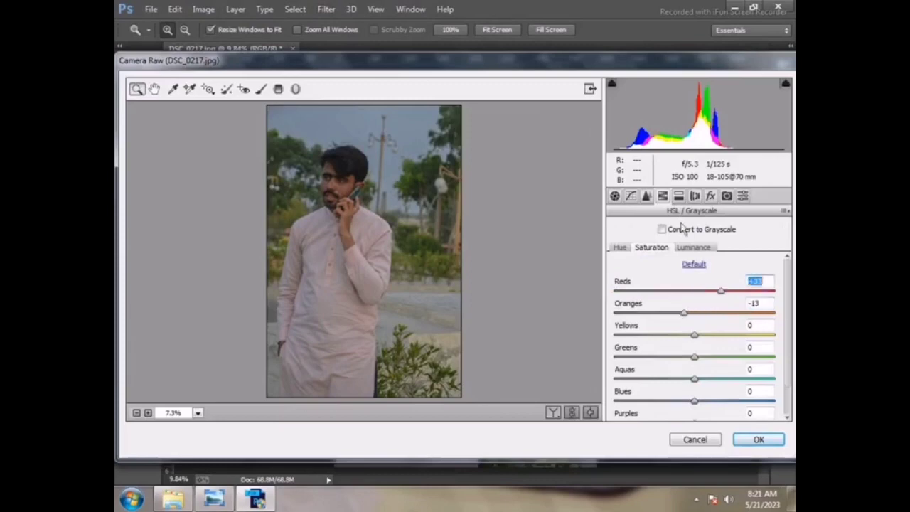
pyautogui.click(692, 247)
pyautogui.click(746, 438)
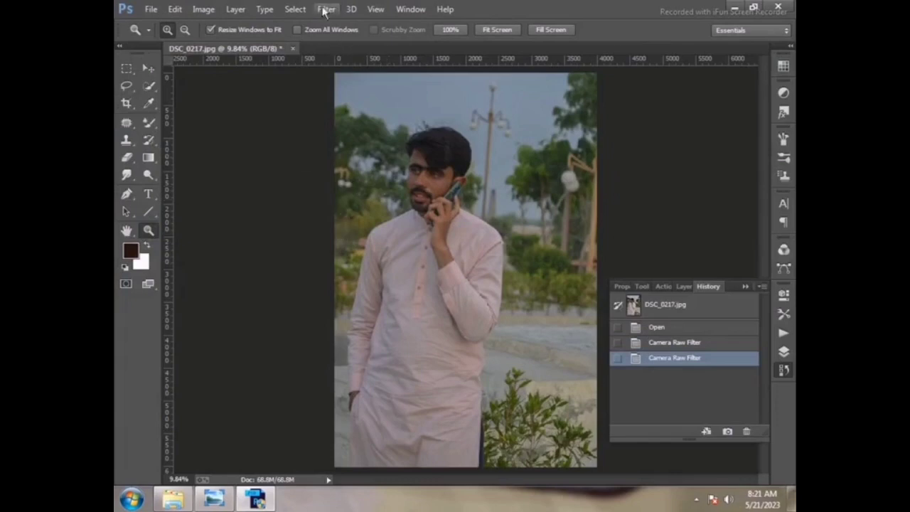
# Step: Use Liquify Forward Warp with a larger brush to push the hair out at top and right
pyautogui.click(334, 11)
pyautogui.click(355, 108)
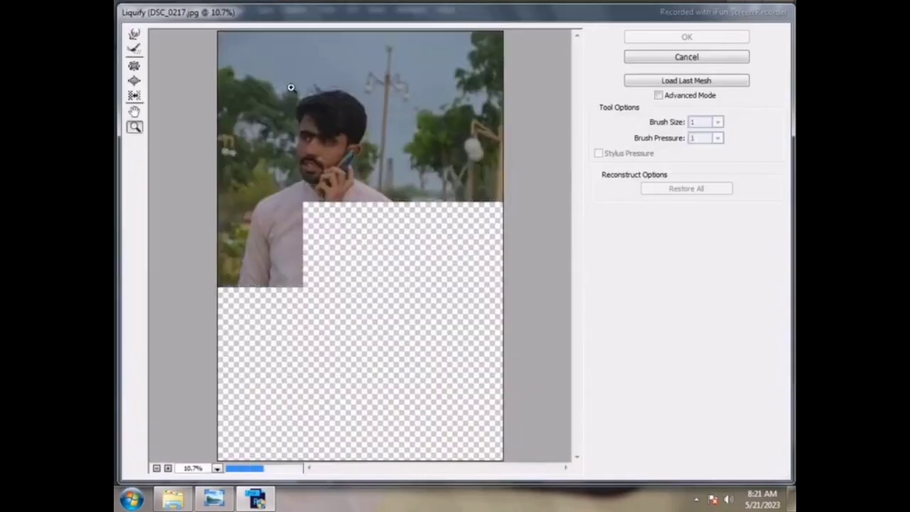
pyautogui.moveTo(291, 86); pyautogui.dragTo(398, 202)
pyautogui.press('w')
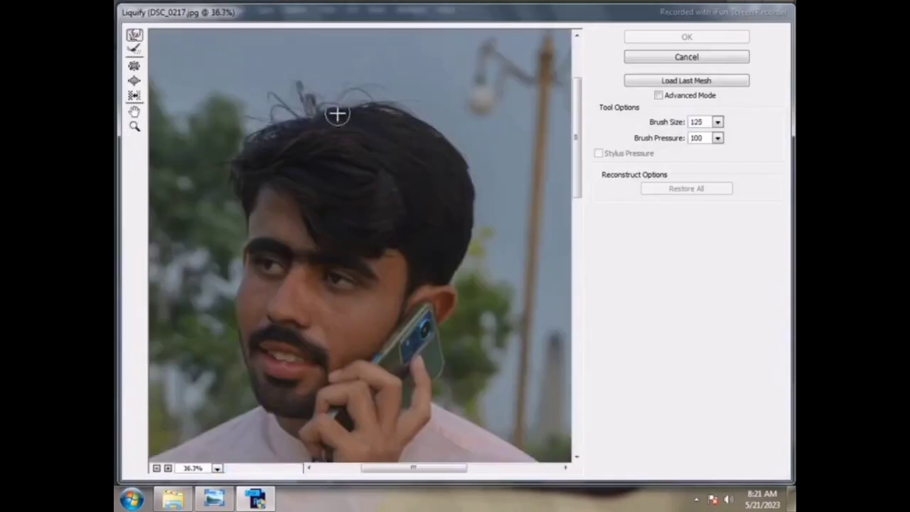
pyautogui.press(']')
pyautogui.press(']')
pyautogui.press(']')
pyautogui.moveTo(290, 126); pyautogui.dragTo(301, 132)
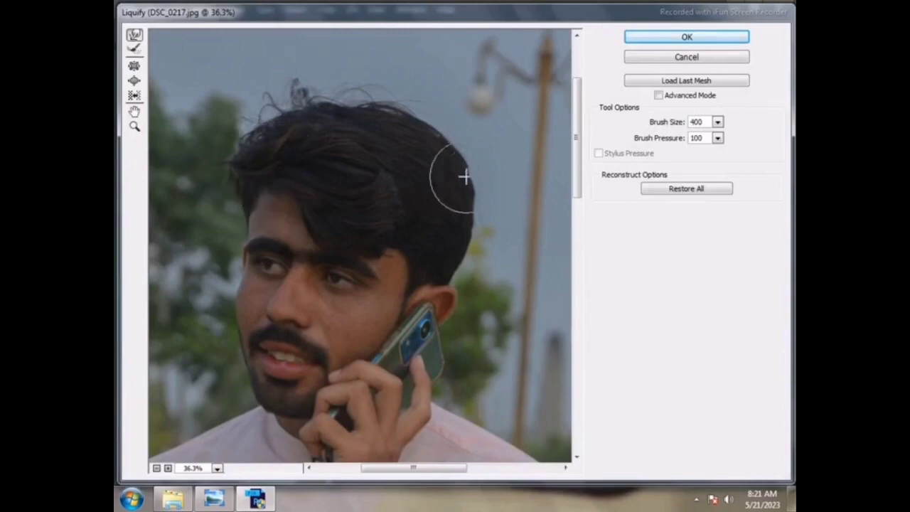
pyautogui.moveTo(463, 176); pyautogui.dragTo(471, 178)
pyautogui.press(']')
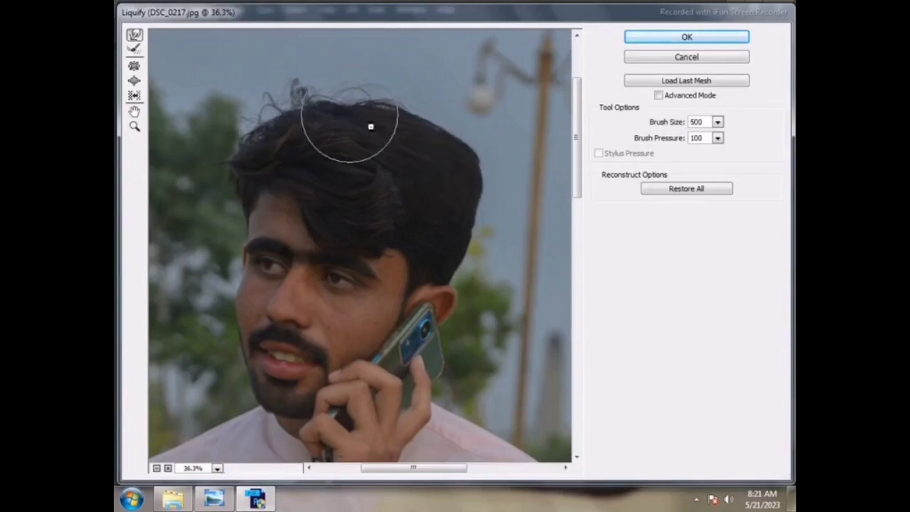
pyautogui.press('Return')
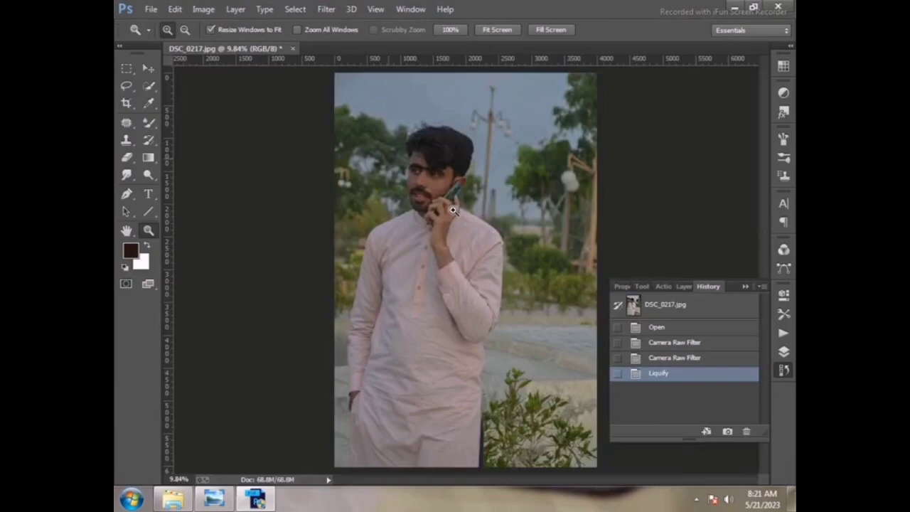
# Step: Zoom in on the face to inspect the reshaped hair
pyautogui.click(464, 256)
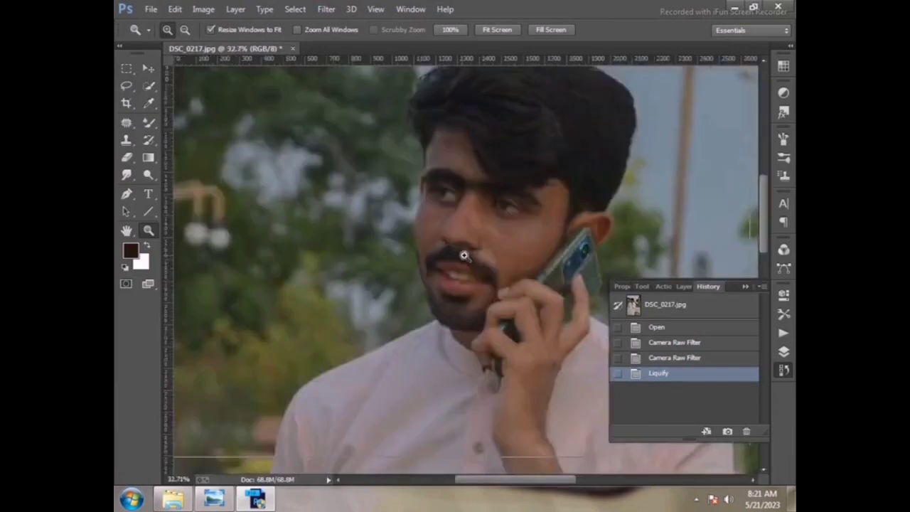
pyautogui.scroll(-1, 463, 255)
pyautogui.scroll(-3, 489, 232)
pyautogui.scroll(1, 464, 197)
pyautogui.scroll(-1, 505, 185)
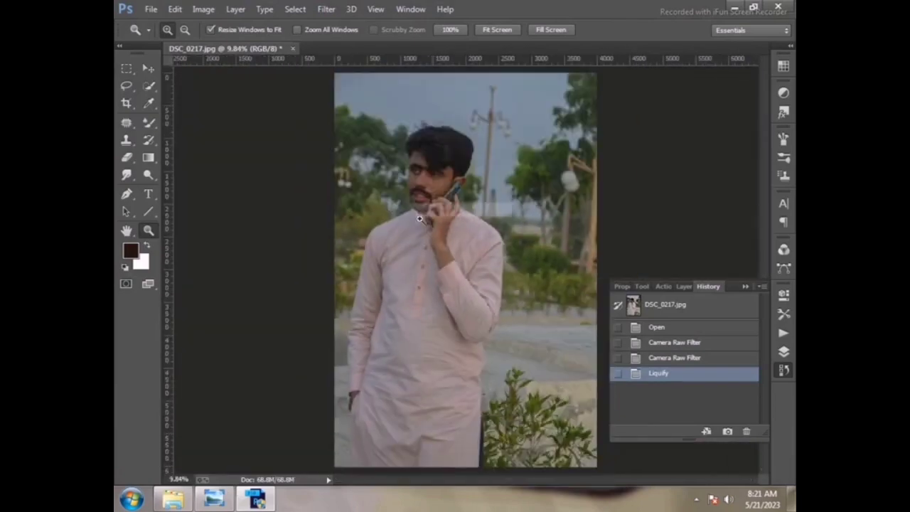
# Step: Quick-select the man's kurta, arms, head and hair, trimming the robe's lower right edge
pyautogui.click(149, 86)
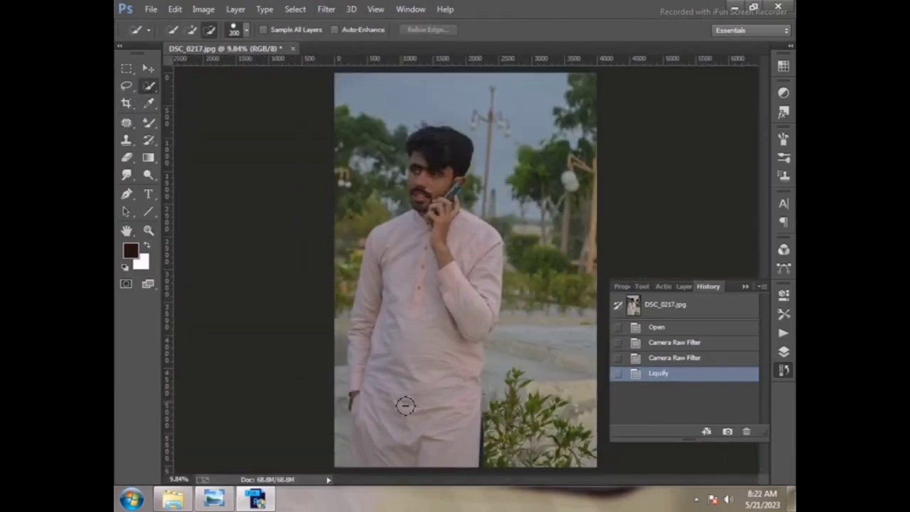
pyautogui.moveTo(405, 405); pyautogui.dragTo(346, 406)
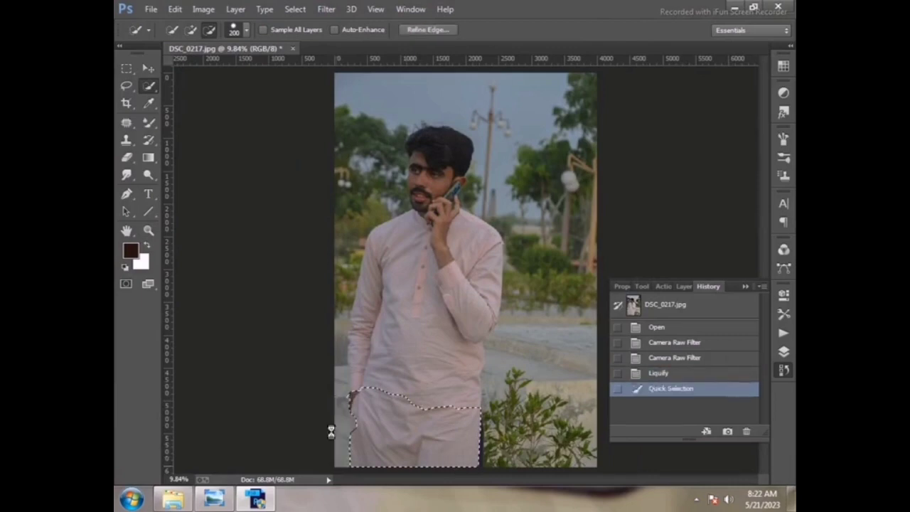
pyautogui.click(337, 400)
pyautogui.click(366, 423)
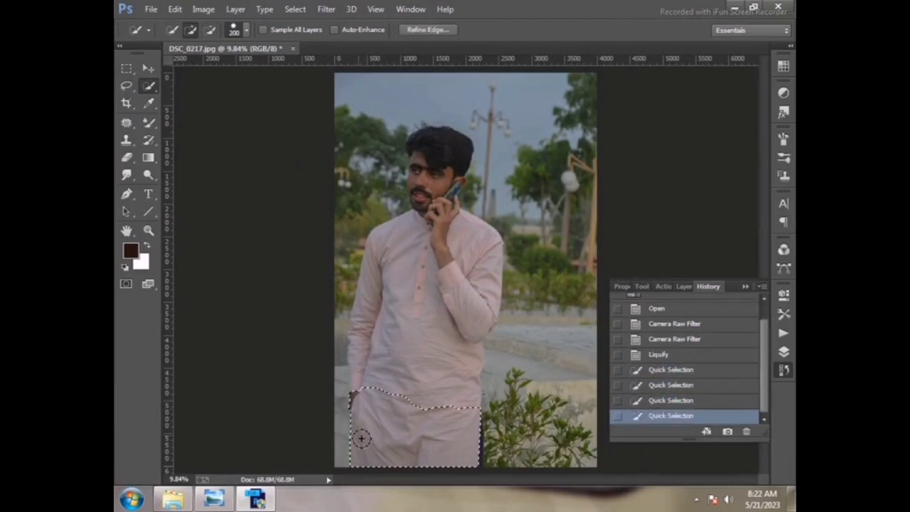
pyautogui.moveTo(379, 383); pyautogui.dragTo(433, 301)
pyautogui.moveTo(443, 347)
pyautogui.mouseDown()
pyautogui.moveTo(363, 381)
pyautogui.moveTo(370, 337)
pyautogui.mouseUp()
pyautogui.keyDown('alt'); pyautogui.click(342, 370); pyautogui.keyUp('alt')
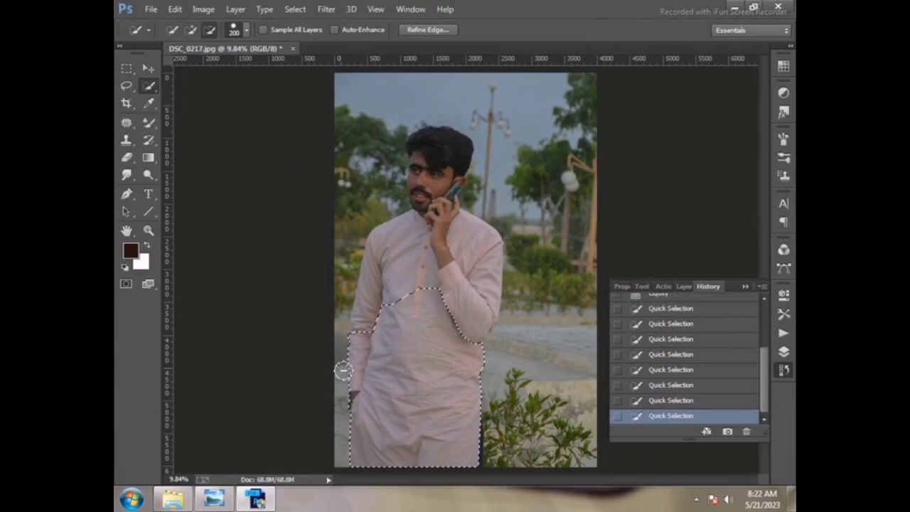
pyautogui.moveTo(391, 286); pyautogui.dragTo(457, 246)
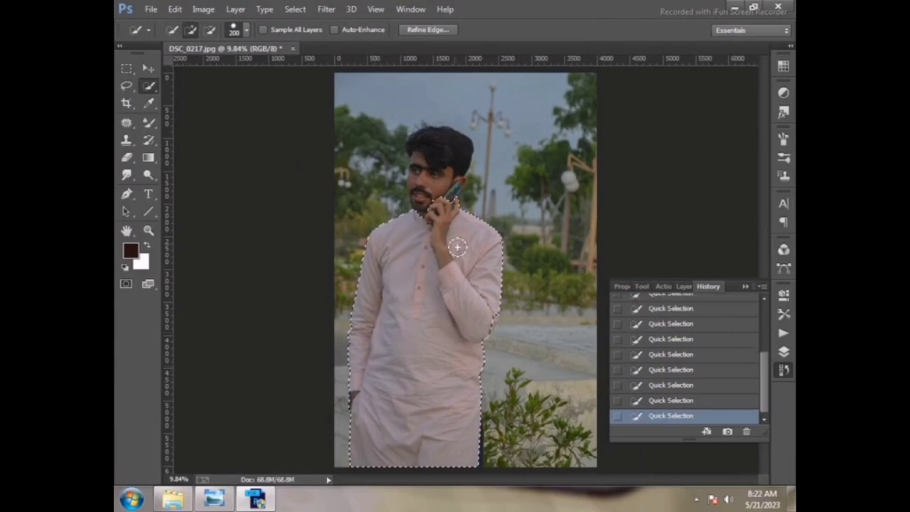
pyautogui.moveTo(463, 321); pyautogui.dragTo(490, 321)
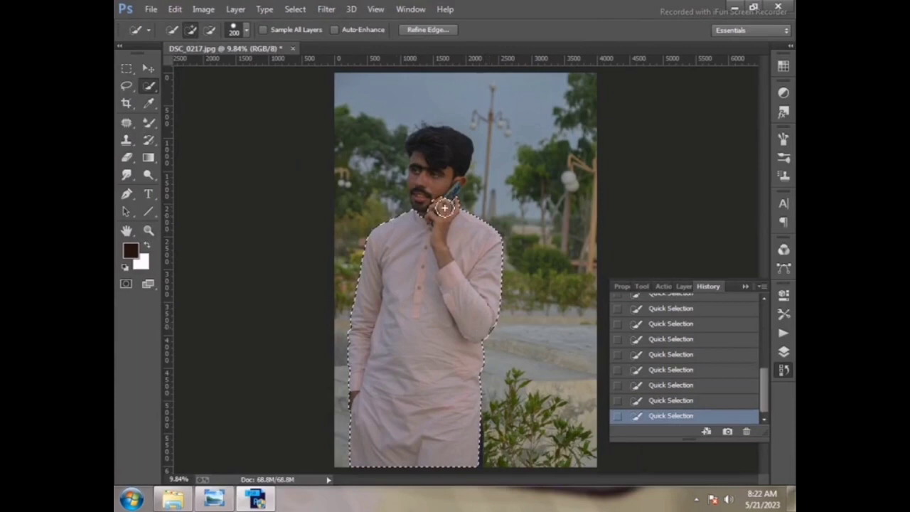
pyautogui.moveTo(444, 207); pyautogui.dragTo(459, 184)
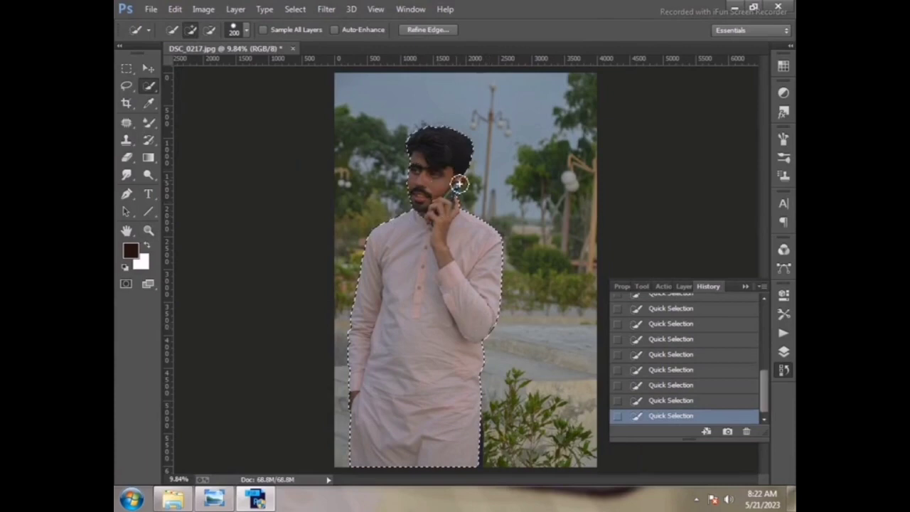
pyautogui.press('alt')
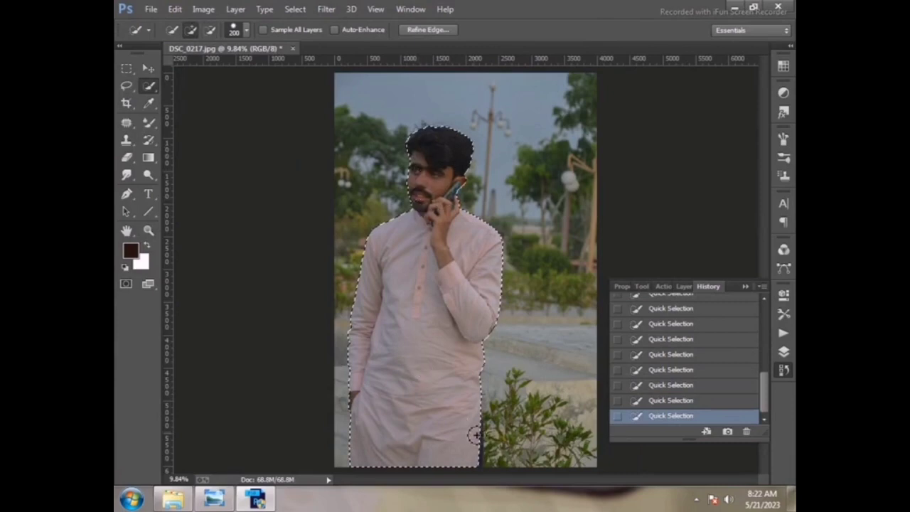
pyautogui.moveTo(475, 435); pyautogui.dragTo(475, 441)
# Step: Invert the selection to the background and refine its edge along the hair
pyautogui.rightClick(399, 188)
pyautogui.click(437, 209)
pyautogui.rightClick(451, 165)
pyautogui.click(483, 216)
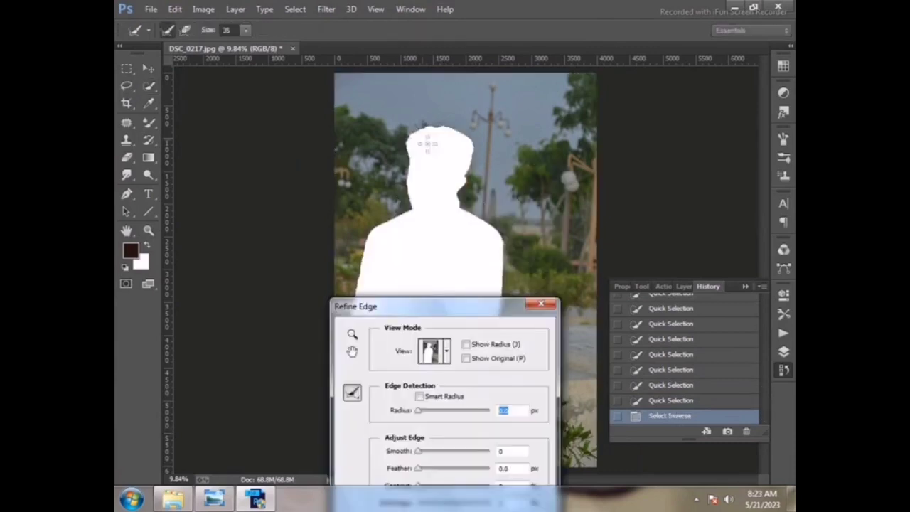
pyautogui.press(']')
pyautogui.press(']')
pyautogui.press(']')
pyautogui.moveTo(417, 138); pyautogui.dragTo(477, 155)
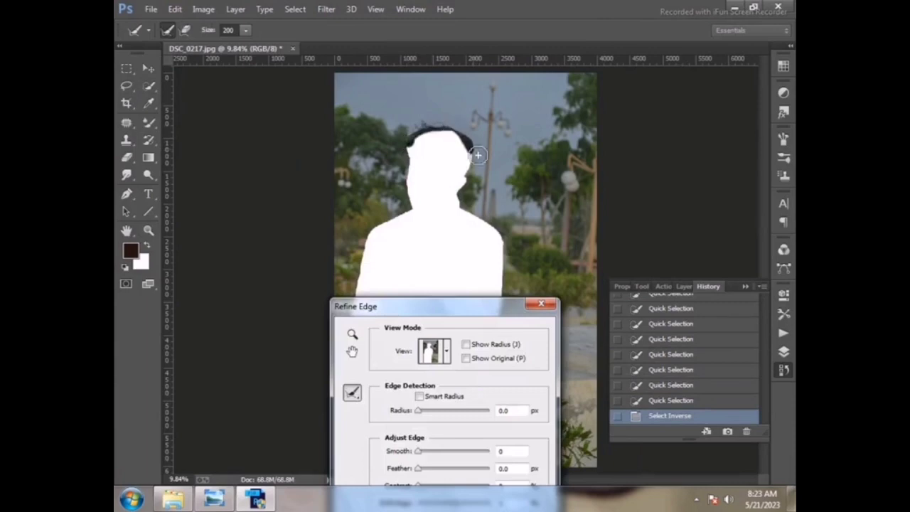
pyautogui.press('Return')
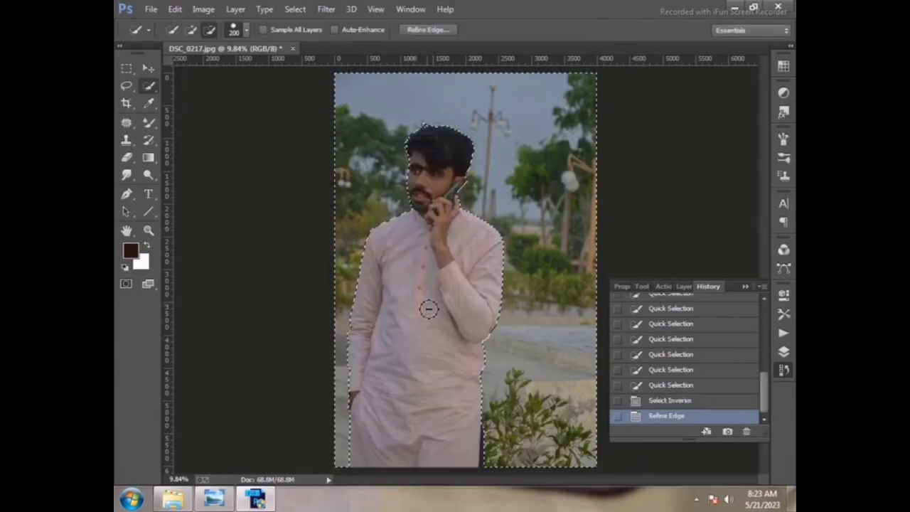
# Step: Grade the background in Camera Raw: contrast -23, highlights -88, shadows +25, whites lifted, yellows hue-shifted
pyautogui.click(326, 8)
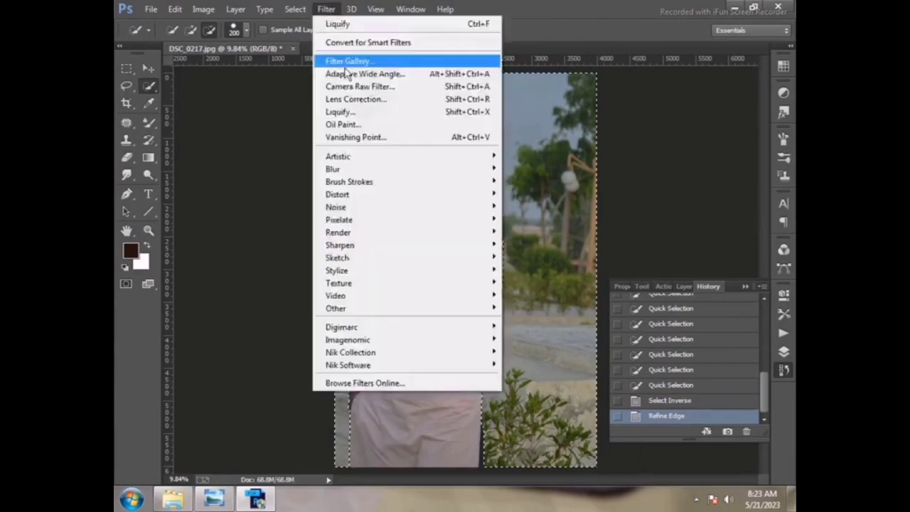
pyautogui.click(358, 87)
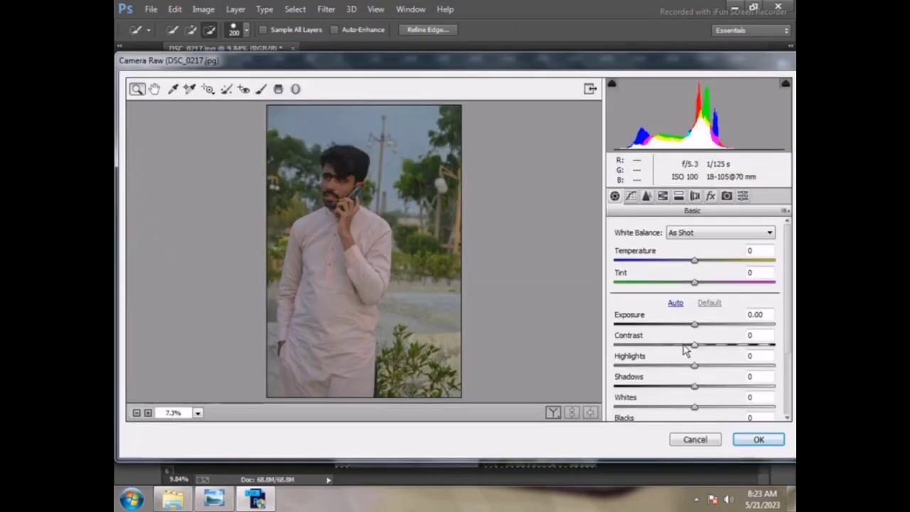
pyautogui.moveTo(684, 346); pyautogui.dragTo(623, 367)
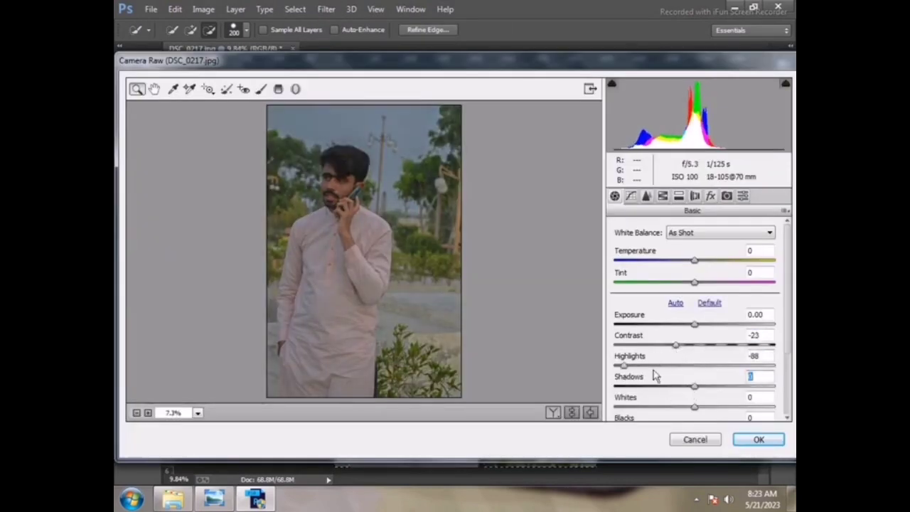
pyautogui.moveTo(693, 386); pyautogui.dragTo(713, 386)
pyautogui.scroll(-3, 711, 374)
pyautogui.moveTo(694, 342)
pyautogui.mouseDown()
pyautogui.moveTo(714, 343)
pyautogui.moveTo(666, 363)
pyautogui.moveTo(728, 356)
pyautogui.moveTo(732, 335)
pyautogui.mouseUp()
pyautogui.click(662, 195)
pyautogui.click(651, 246)
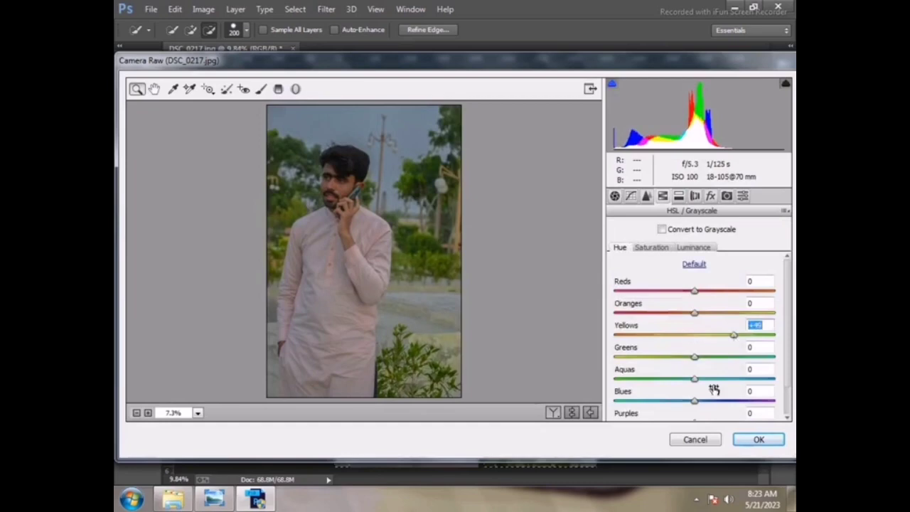
pyautogui.click(755, 439)
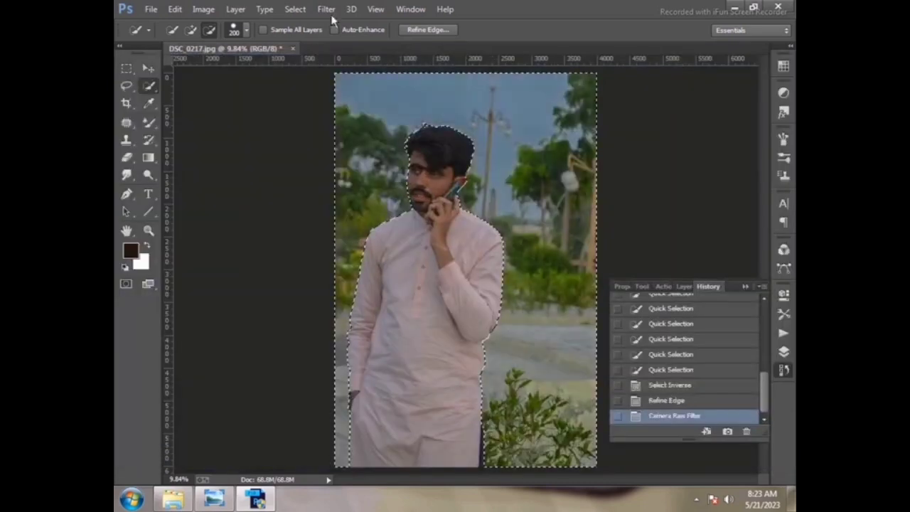
pyautogui.click(327, 10)
# Step: Apply a hexagon Lens Blur with iris radius 56 to the selected background
pyautogui.click(543, 274)
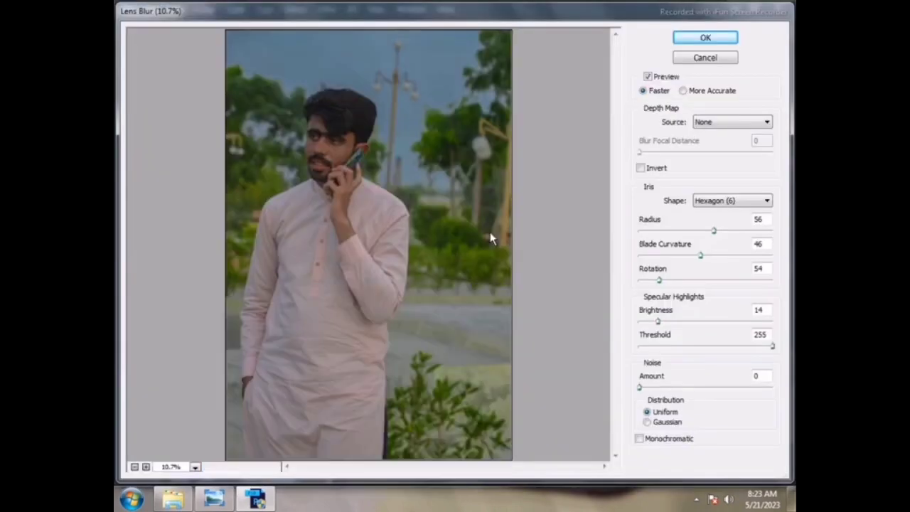
pyautogui.press('Return')
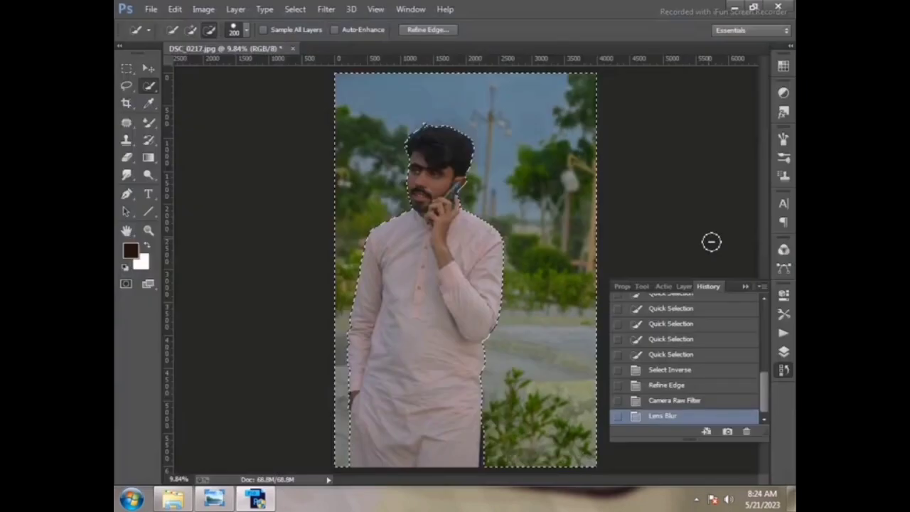
# Step: Invert the selection so the man is selected instead of the background
pyautogui.rightClick(580, 106)
pyautogui.click(494, 142)
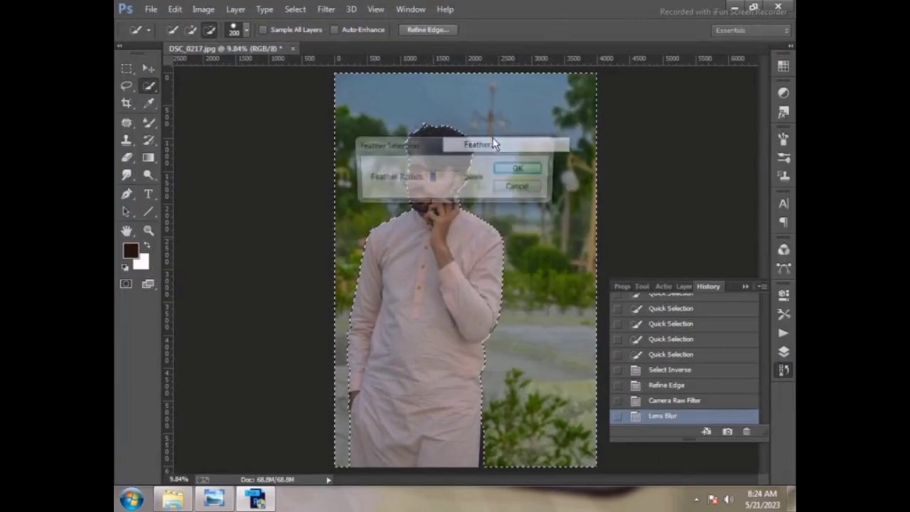
pyautogui.click(538, 142)
pyautogui.rightClick(659, 138)
pyautogui.click(556, 162)
# Step: Set the subject's Purples saturation +68 and Reds/Oranges luminance +24/+44 in Camera Raw, then deselect
pyautogui.click(326, 9)
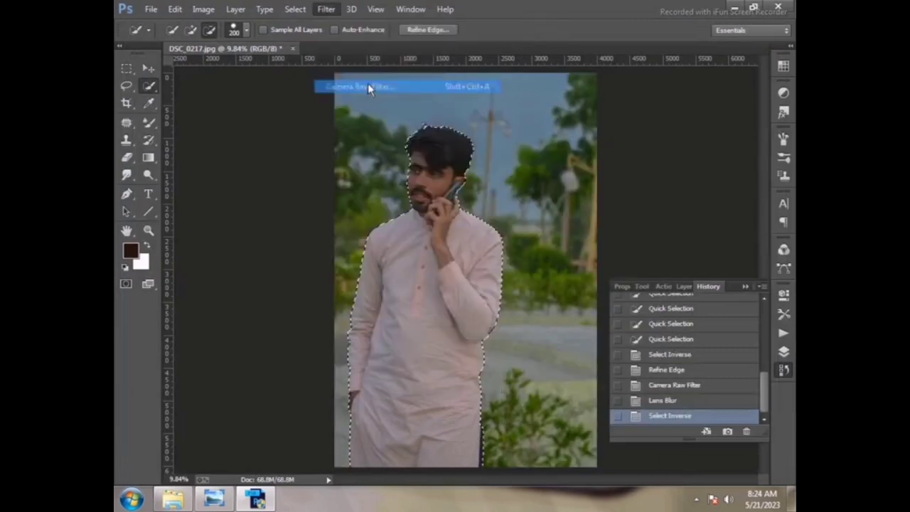
pyautogui.click(367, 83)
pyautogui.click(661, 195)
pyautogui.click(651, 247)
pyautogui.scroll(-1, 690, 361)
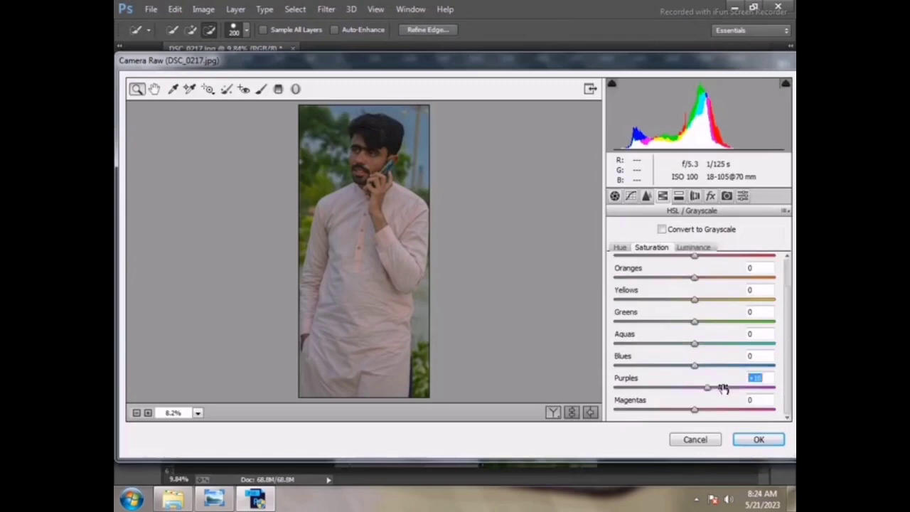
pyautogui.moveTo(721, 386); pyautogui.dragTo(734, 386)
pyautogui.moveTo(694, 256)
pyautogui.mouseDown()
pyautogui.moveTo(714, 255)
pyautogui.moveTo(665, 277)
pyautogui.mouseUp()
pyautogui.click(693, 247)
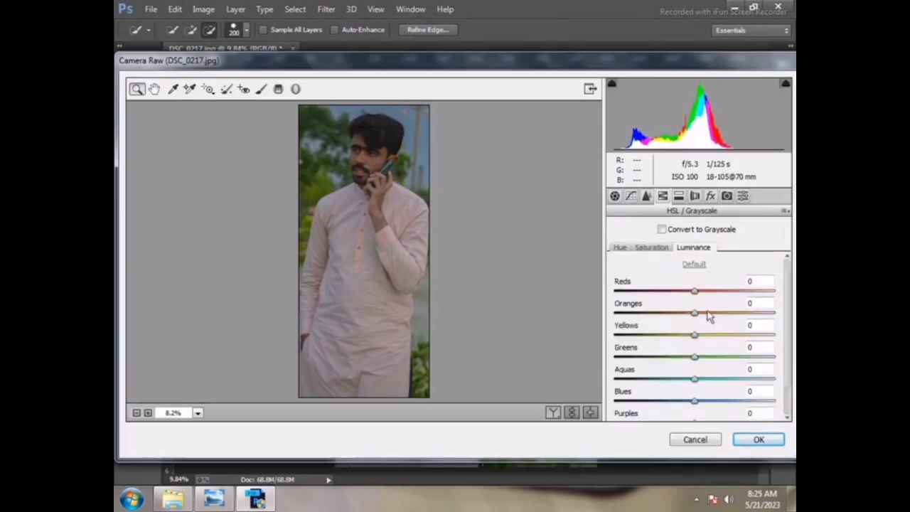
pyautogui.moveTo(694, 313)
pyautogui.mouseDown()
pyautogui.moveTo(729, 313)
pyautogui.moveTo(713, 290)
pyautogui.mouseUp()
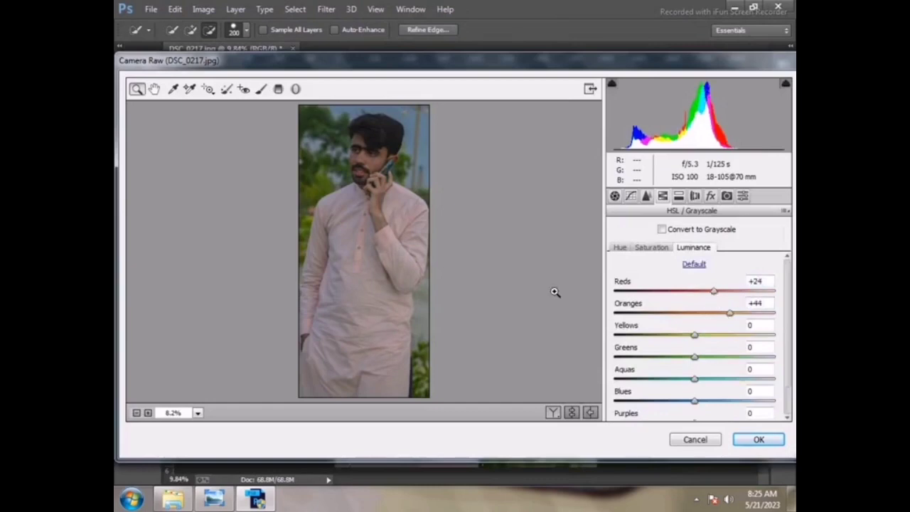
pyautogui.press('Return')
pyautogui.rightClick(420, 147)
pyautogui.click(455, 153)
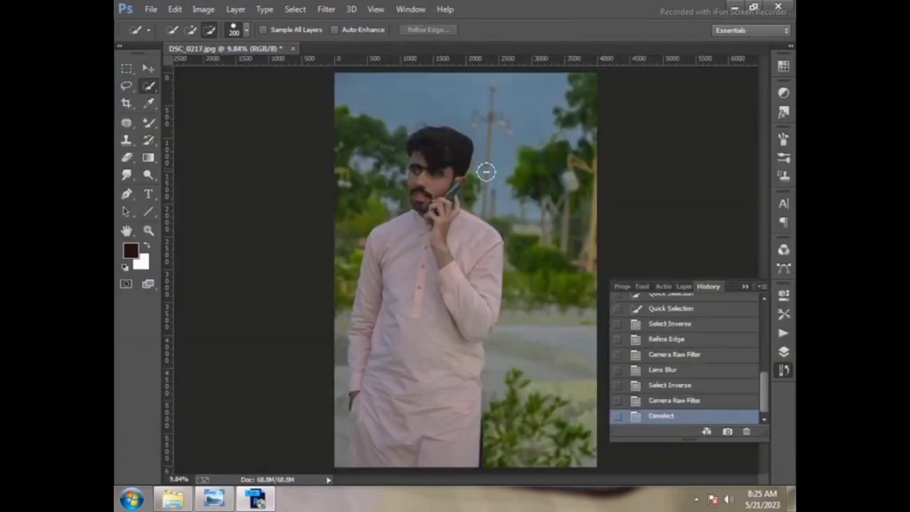
# Step: Zoom in on the face and smooth the cheek and forehead skin with the Mixer Brush
pyautogui.press('z')
pyautogui.moveTo(359, 142); pyautogui.dragTo(501, 298)
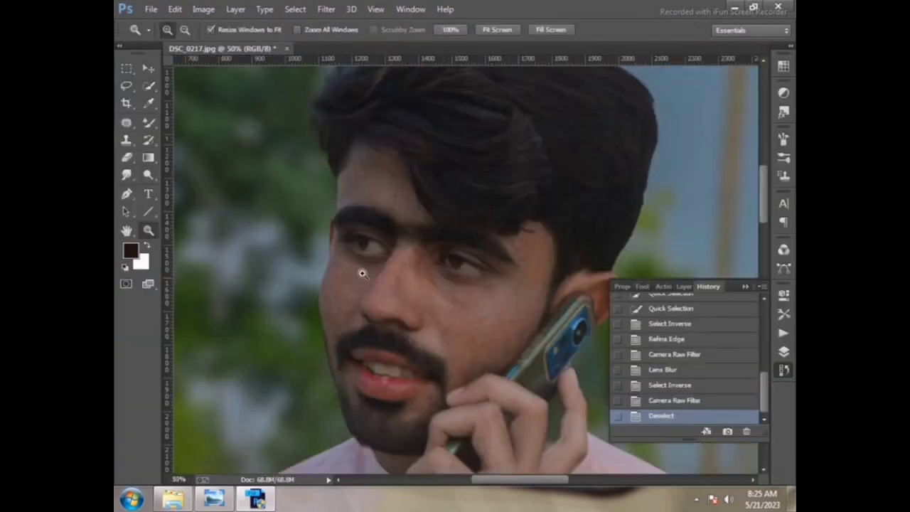
pyautogui.press('b')
pyautogui.moveTo(344, 274); pyautogui.dragTo(341, 278)
pyautogui.press(']')
pyautogui.press(']')
pyautogui.press(']')
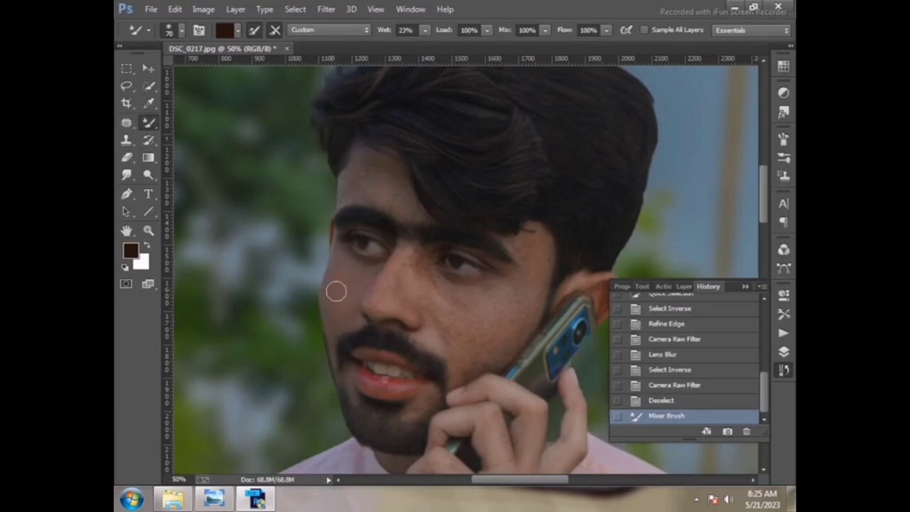
pyautogui.moveTo(346, 272); pyautogui.dragTo(359, 284)
pyautogui.click(359, 284)
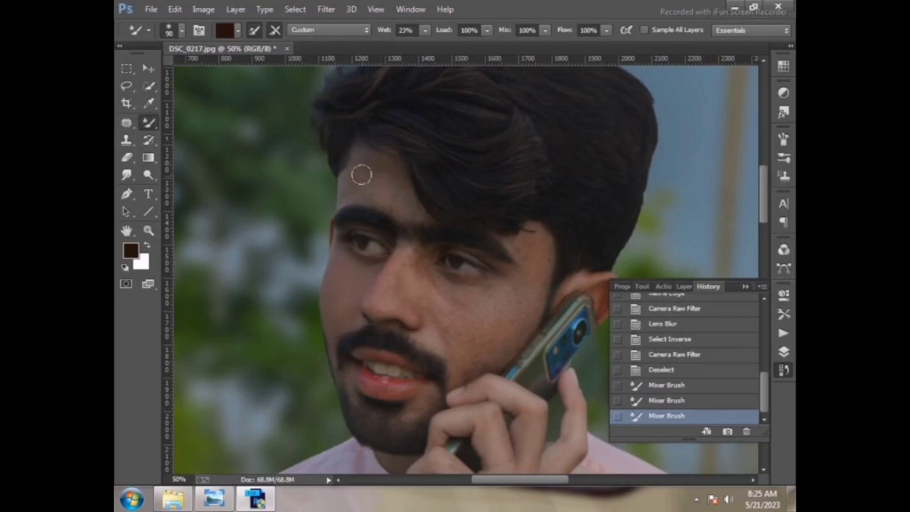
pyautogui.press(']')
pyautogui.press(']')
pyautogui.click(376, 191)
pyautogui.click(388, 196)
pyautogui.click(400, 201)
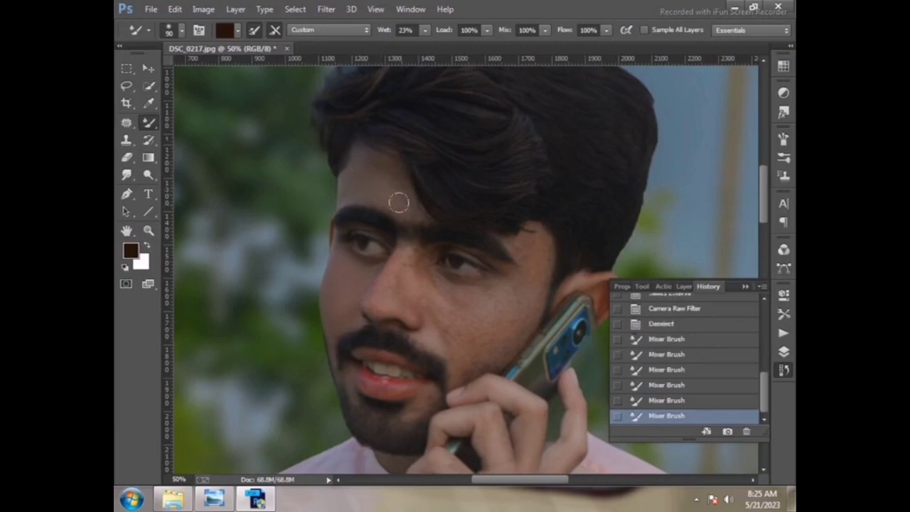
pyautogui.click(375, 171)
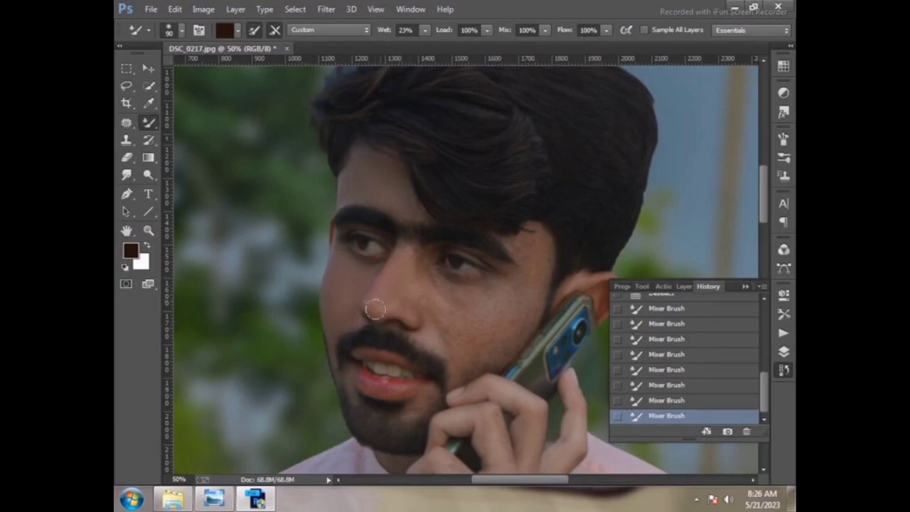
# Step: Smooth more of the facial skin, resizing the Mixer Brush with the bracket keys
pyautogui.press(']')
pyautogui.press(']')
pyautogui.moveTo(448, 277); pyautogui.dragTo(469, 288)
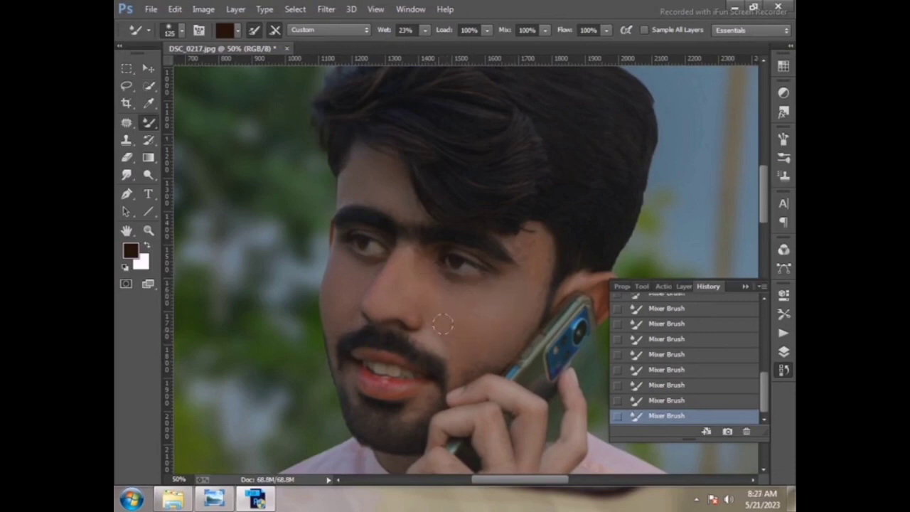
pyautogui.scroll(3, 486, 308)
pyautogui.press('[')
pyautogui.press('[')
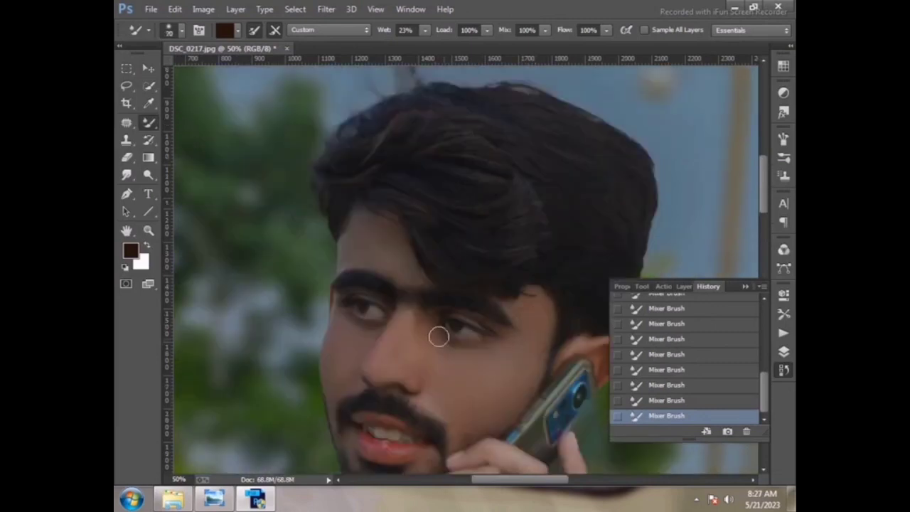
pyautogui.scroll(-5, 438, 317)
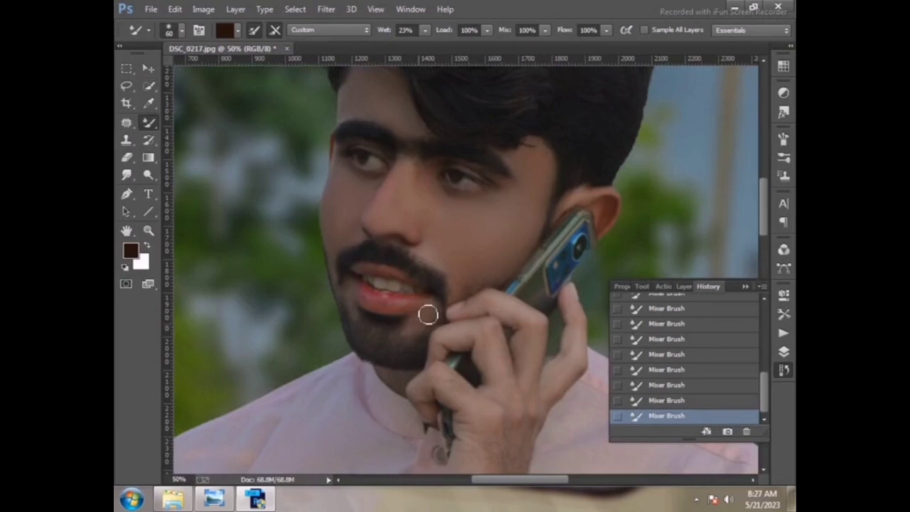
pyautogui.press('[')
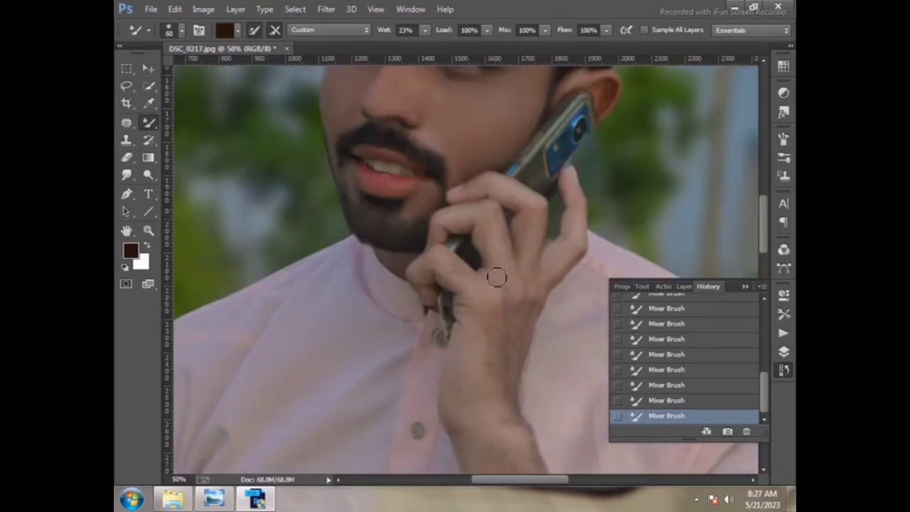
pyautogui.scroll(-4, 416, 289)
pyautogui.press(']')
pyautogui.press(']')
pyautogui.press(']')
pyautogui.scroll(-2, 566, 245)
pyautogui.press(']')
pyautogui.press(']')
pyautogui.press(']')
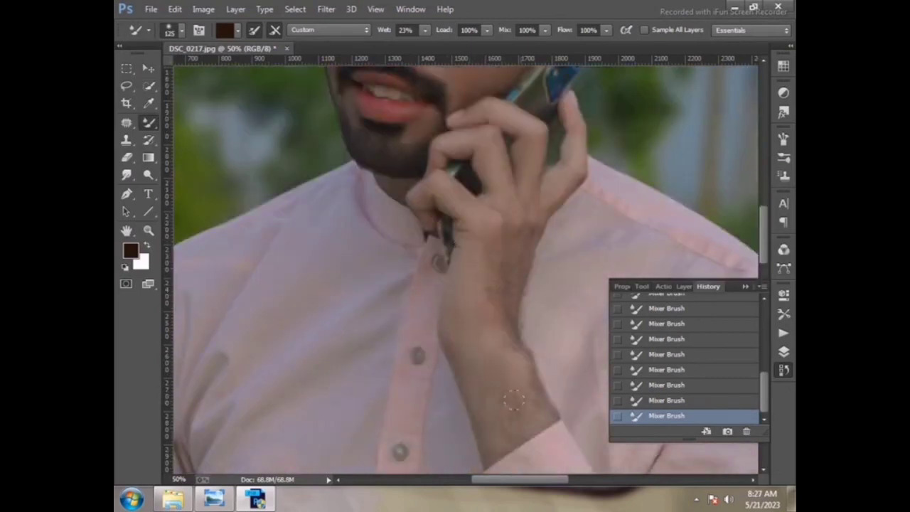
pyautogui.press('[')
pyautogui.scroll(1, 500, 339)
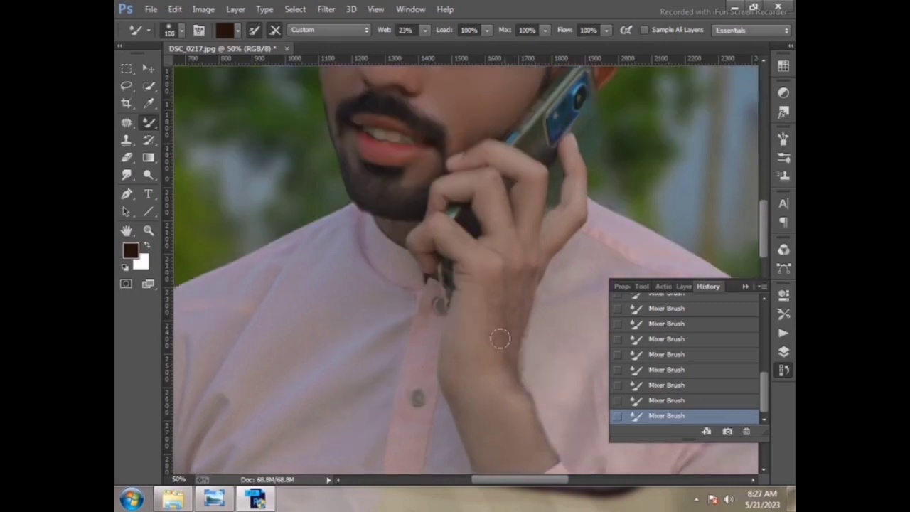
pyautogui.scroll(1, 314, 395)
# Step: Fit the image on screen, then zoom in on the arm by the hip with a smaller brush
pyautogui.press('z')
pyautogui.rightClick(204, 235)
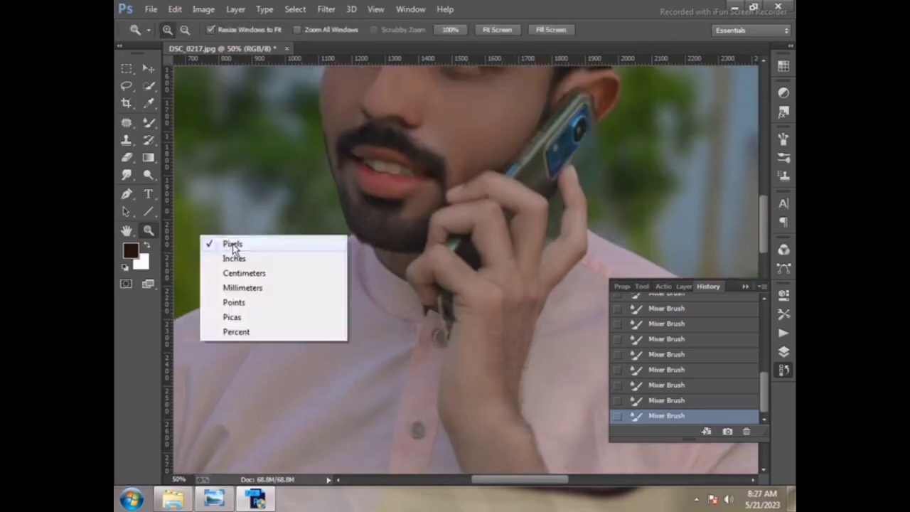
pyautogui.click(293, 246)
pyautogui.moveTo(343, 388); pyautogui.dragTo(373, 423)
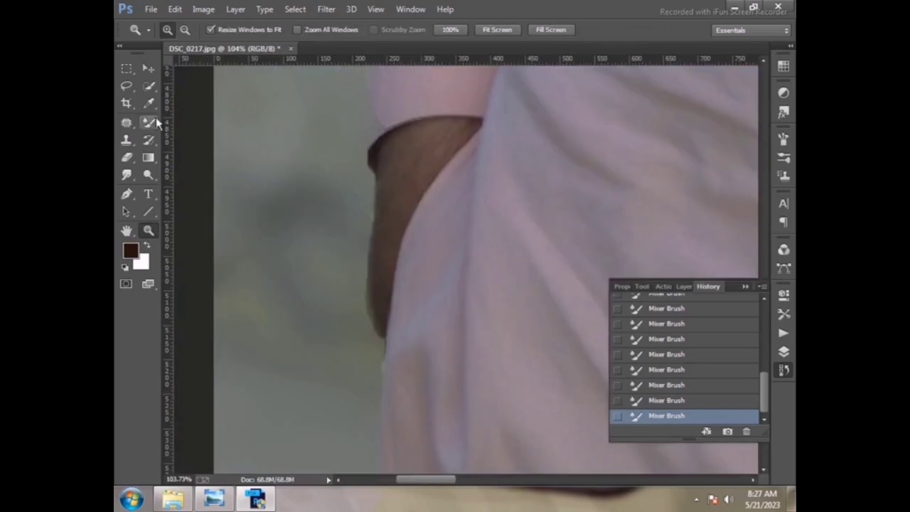
pyautogui.press('b')
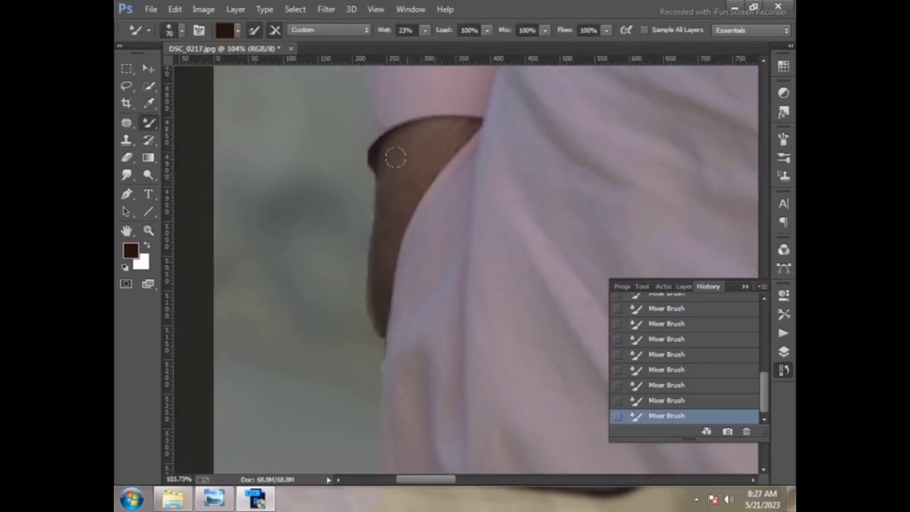
pyautogui.press('[')
pyautogui.press('[')
# Step: Apply a final Camera Raw pass: contrast -17, highlights +17, whites -53, Reds saturation +21, Oranges -30
pyautogui.click(148, 229)
pyautogui.hotkey('ctrl', '0')
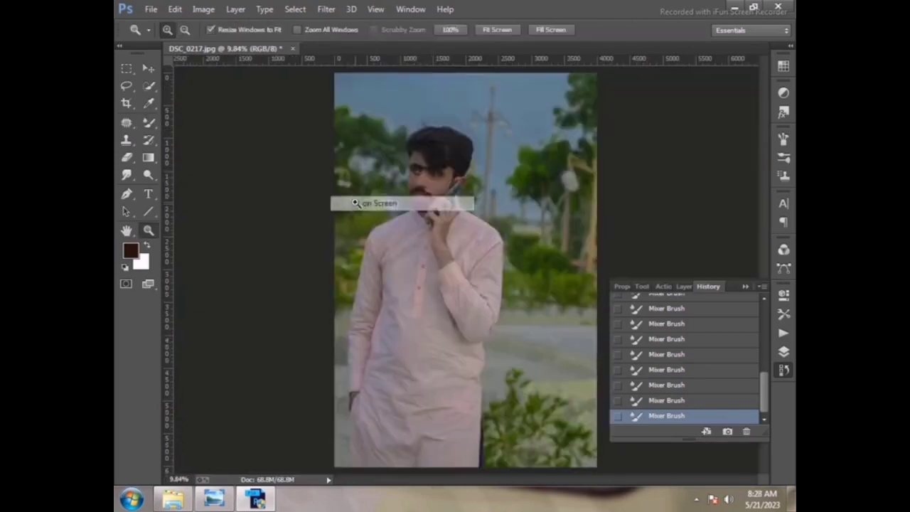
pyautogui.click(326, 8)
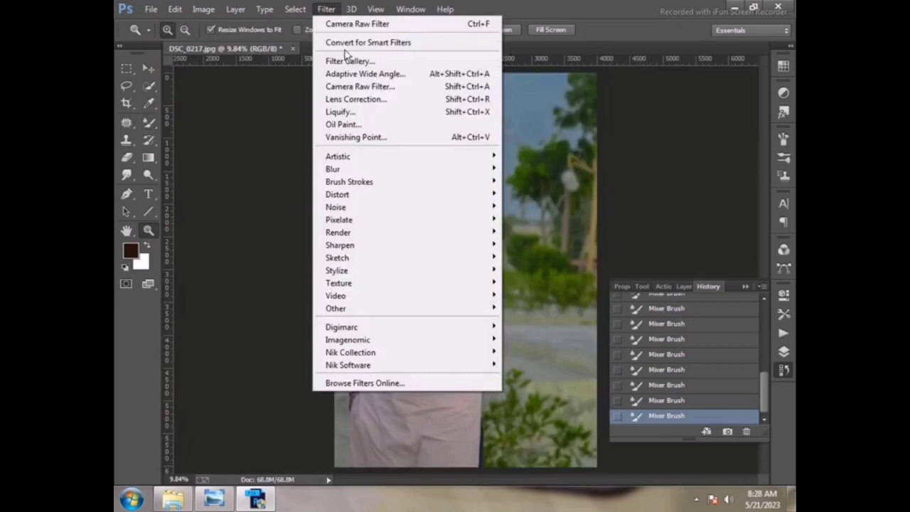
pyautogui.click(337, 86)
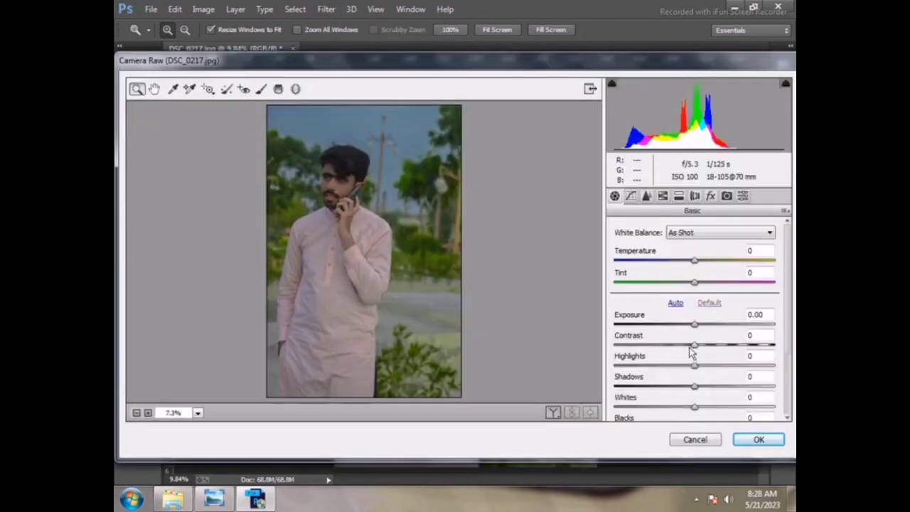
pyautogui.moveTo(693, 345)
pyautogui.mouseDown()
pyautogui.moveTo(680, 345)
pyautogui.moveTo(707, 365)
pyautogui.moveTo(702, 386)
pyautogui.moveTo(713, 368)
pyautogui.mouseUp()
pyautogui.scroll(-3, 691, 397)
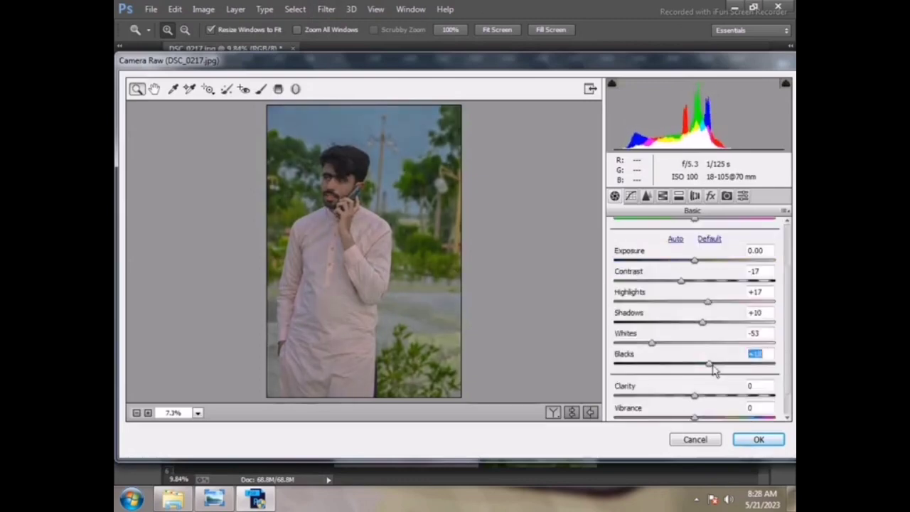
pyautogui.moveTo(693, 313)
pyautogui.mouseDown()
pyautogui.moveTo(709, 318)
pyautogui.moveTo(691, 335)
pyautogui.moveTo(670, 314)
pyautogui.moveTo(711, 292)
pyautogui.mouseUp()
pyautogui.click(651, 246)
pyautogui.click(758, 439)
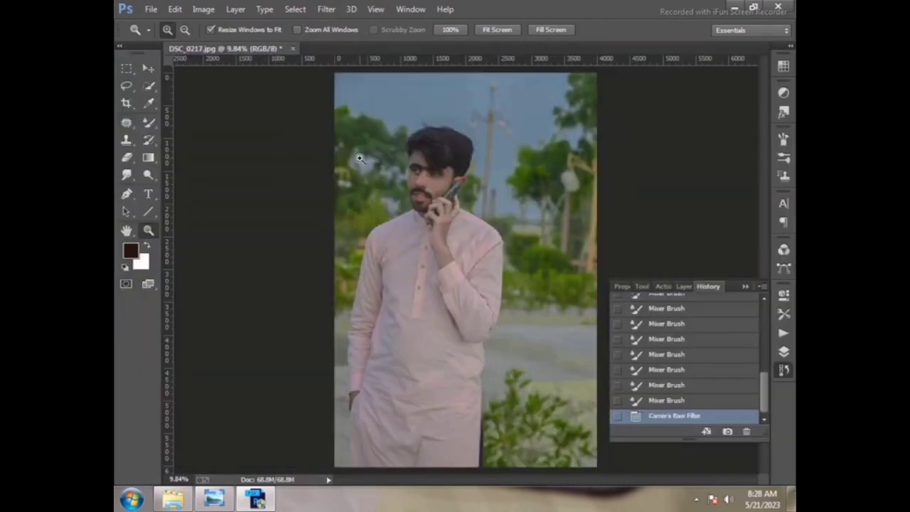
# Step: Reopen the Camera Raw Filter and apply a saved custom teal-orange preset
pyautogui.click(326, 9)
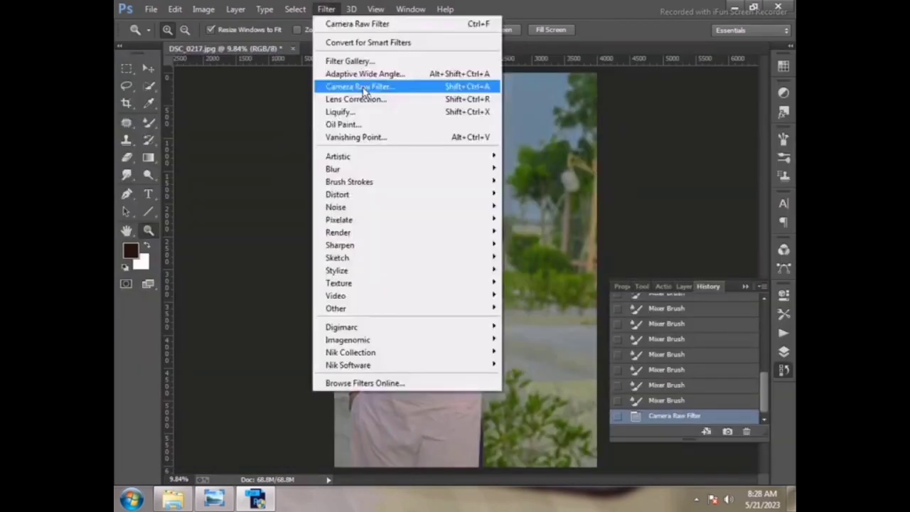
pyautogui.click(362, 86)
pyautogui.click(742, 196)
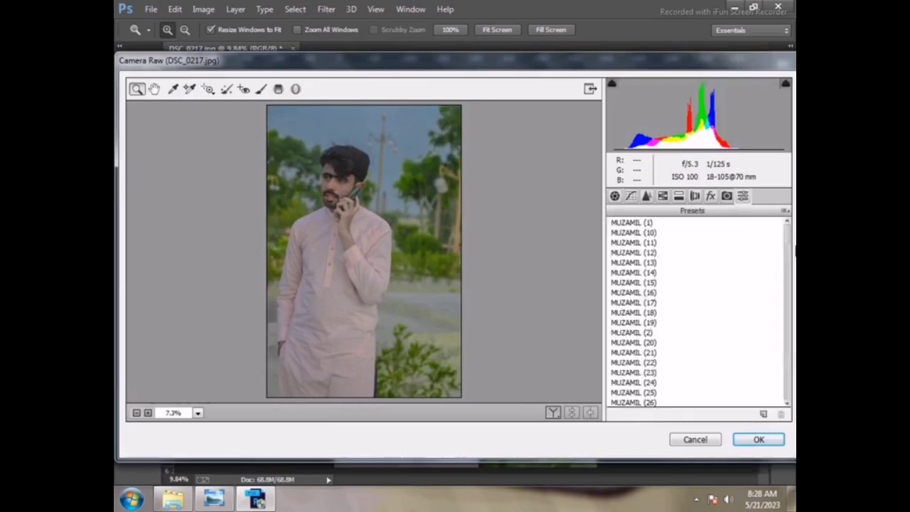
pyautogui.click(648, 224)
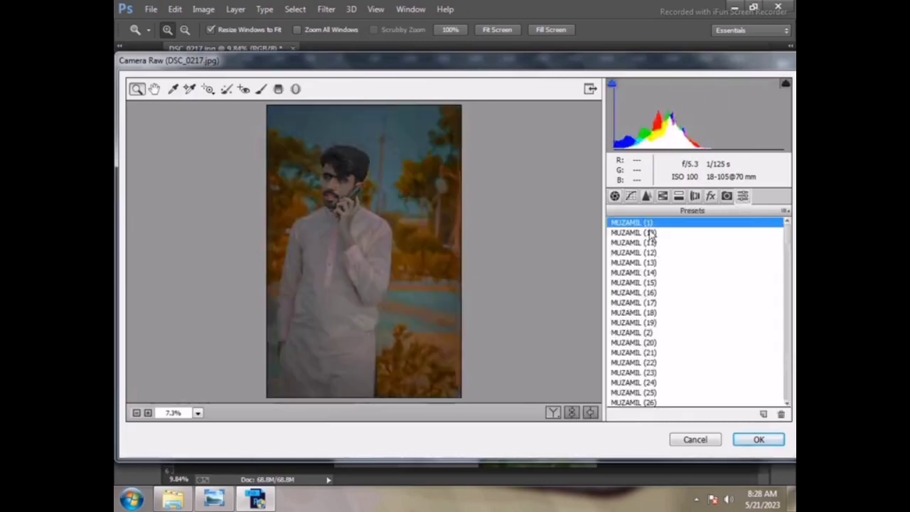
pyautogui.click(650, 232)
pyautogui.click(652, 243)
# Step: In Camera Calibration, set red primary saturation -48, green -50, and reduce blue
pyautogui.scroll(-1, 647, 238)
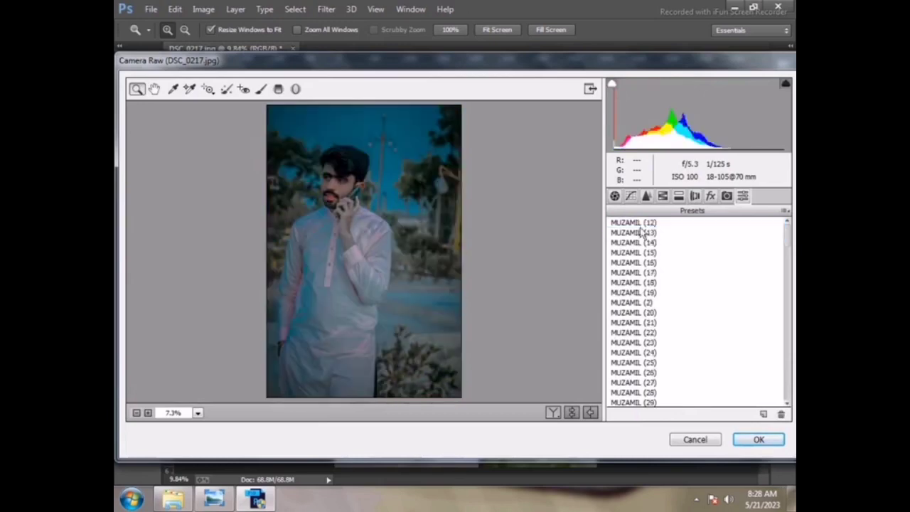
pyautogui.click(726, 196)
pyautogui.scroll(-2, 703, 299)
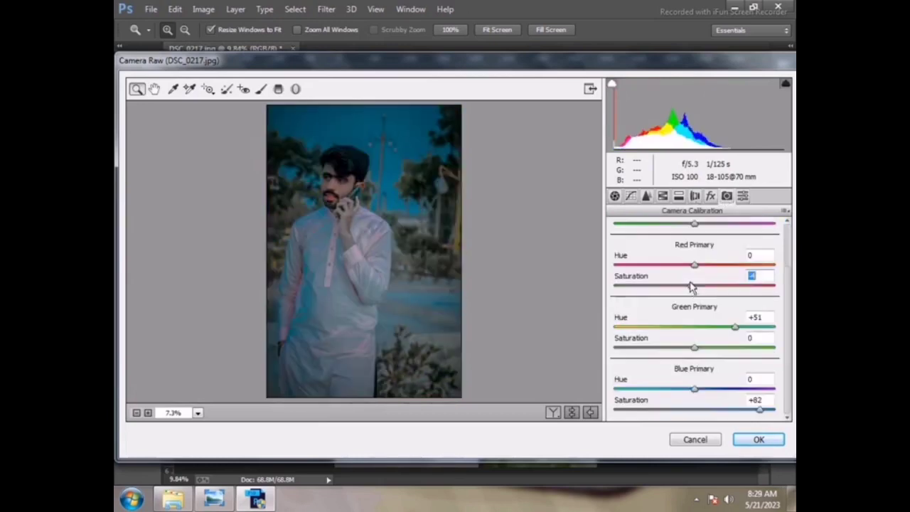
pyautogui.moveTo(666, 286); pyautogui.dragTo(656, 285)
pyautogui.moveTo(691, 340); pyautogui.dragTo(659, 342)
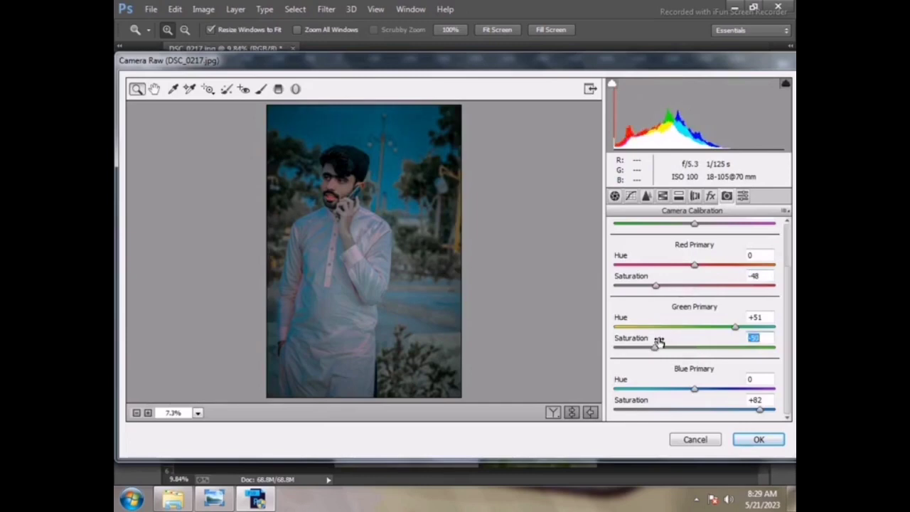
pyautogui.moveTo(760, 409); pyautogui.dragTo(688, 407)
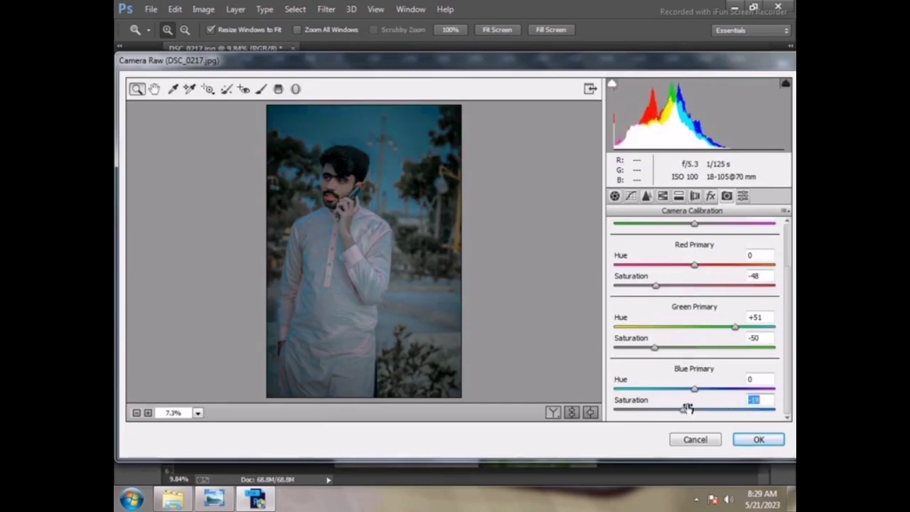
# Step: Darken orange luminance, add grain and vignette effects, and apply the Camera Raw changes
pyautogui.click(662, 196)
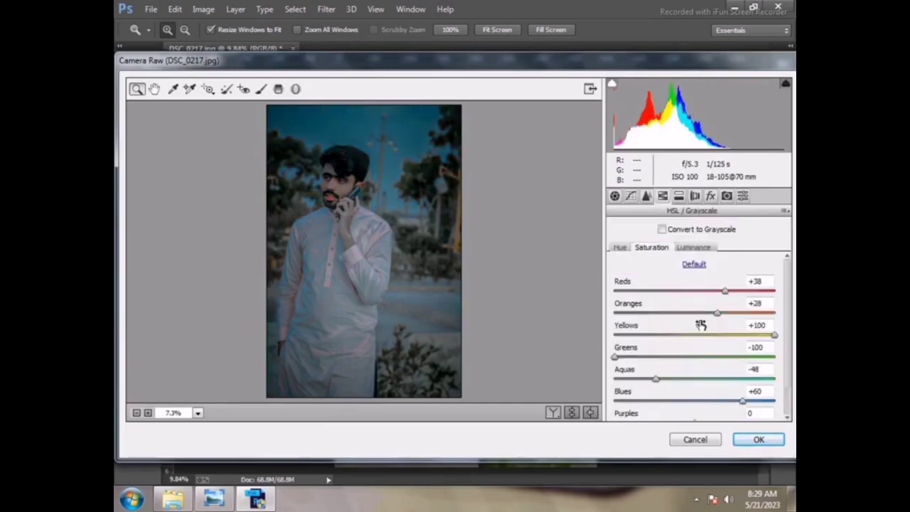
pyautogui.click(693, 246)
pyautogui.moveTo(709, 307); pyautogui.dragTo(655, 314)
pyautogui.click(710, 196)
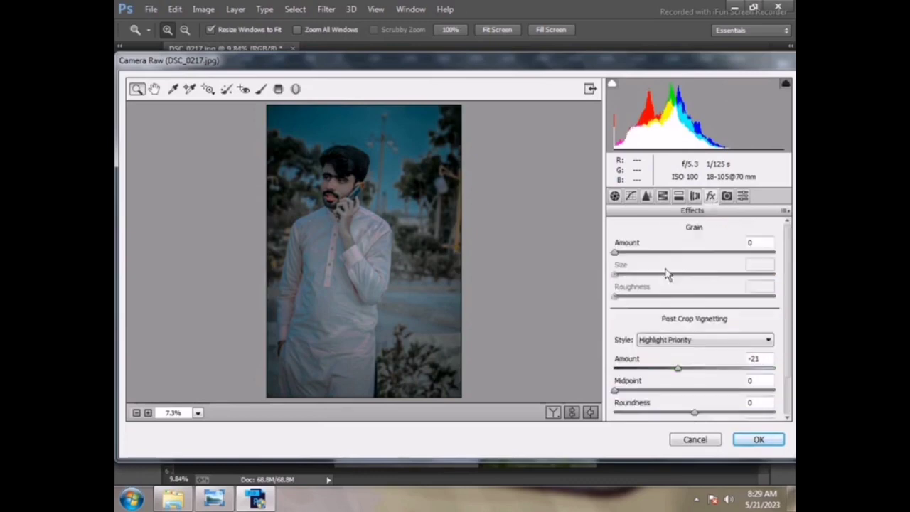
pyautogui.moveTo(632, 259)
pyautogui.mouseDown()
pyautogui.moveTo(706, 275)
pyautogui.moveTo(725, 296)
pyautogui.mouseUp()
pyautogui.scroll(-2, 710, 306)
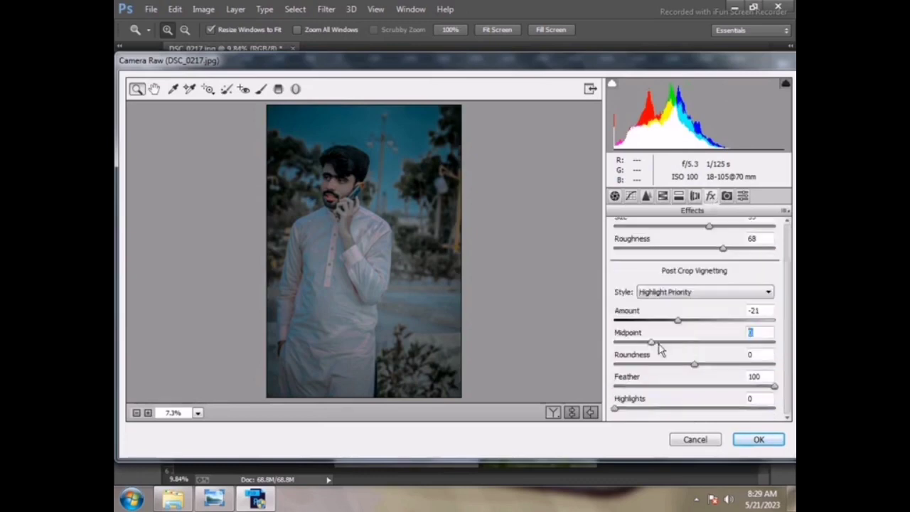
pyautogui.moveTo(615, 342)
pyautogui.mouseDown()
pyautogui.moveTo(697, 348)
pyautogui.moveTo(680, 352)
pyautogui.mouseUp()
pyautogui.press('Return')
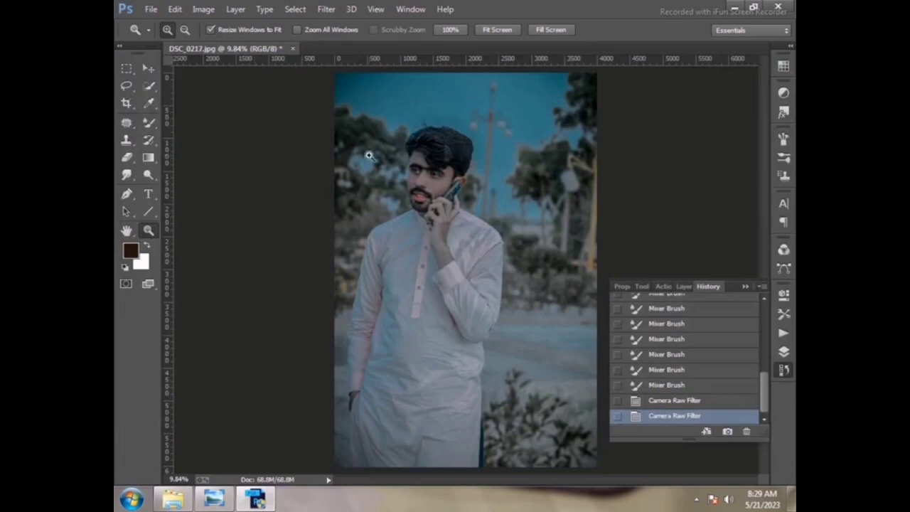
# Step: Run Camera Raw again to lower contrast, raise highlights and deepen shadows
pyautogui.click(327, 8)
pyautogui.click(388, 77)
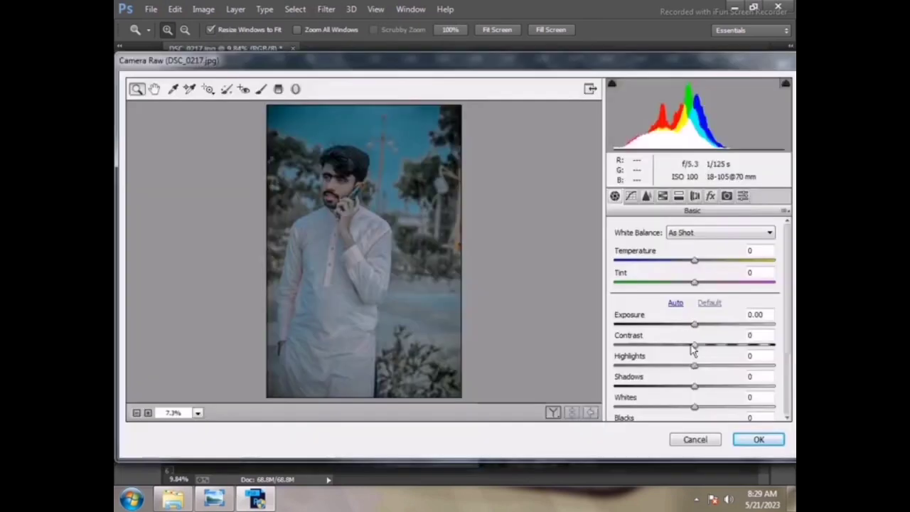
pyautogui.moveTo(694, 345)
pyautogui.mouseDown()
pyautogui.moveTo(684, 345)
pyautogui.moveTo(719, 365)
pyautogui.moveTo(676, 383)
pyautogui.moveTo(712, 406)
pyautogui.mouseUp()
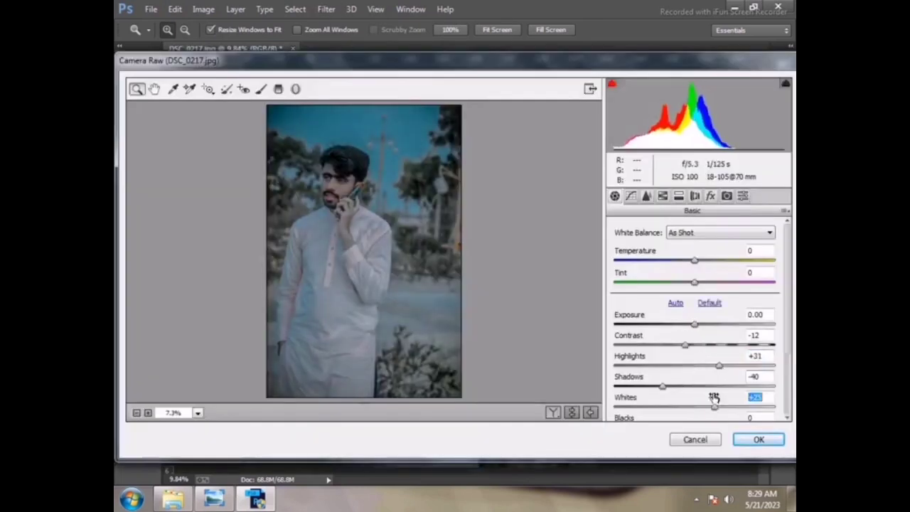
pyautogui.press('Return')
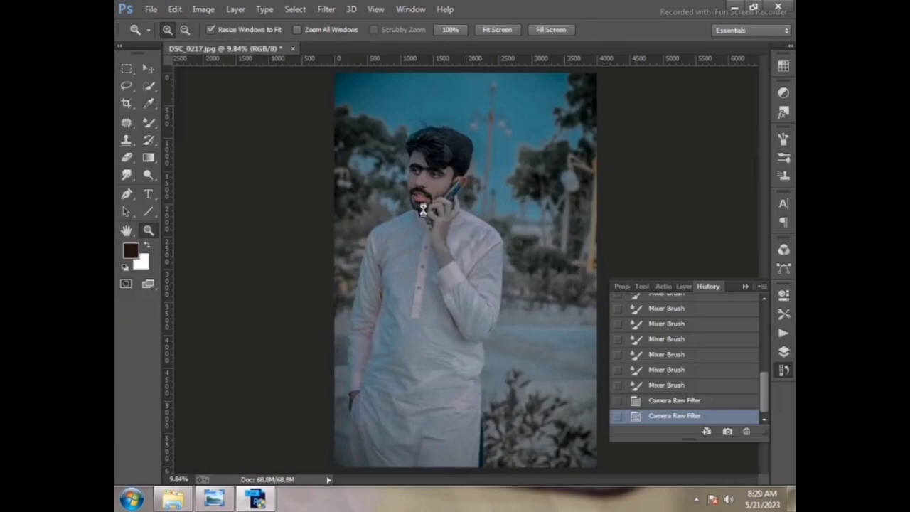
# Step: Place the logo PNG from the Desktop as an embedded image, scaled to a small watermark
pyautogui.click(152, 10)
pyautogui.click(208, 199)
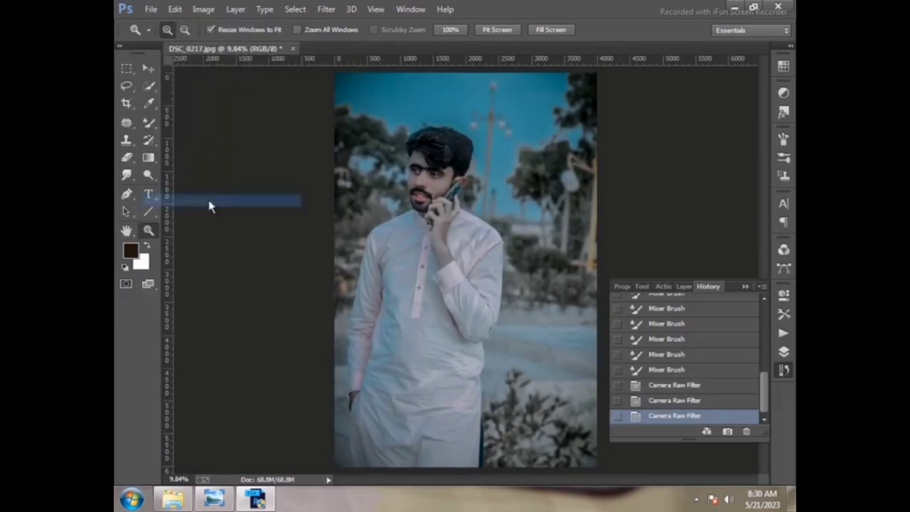
pyautogui.click(162, 91)
pyautogui.scroll(-5, 262, 154)
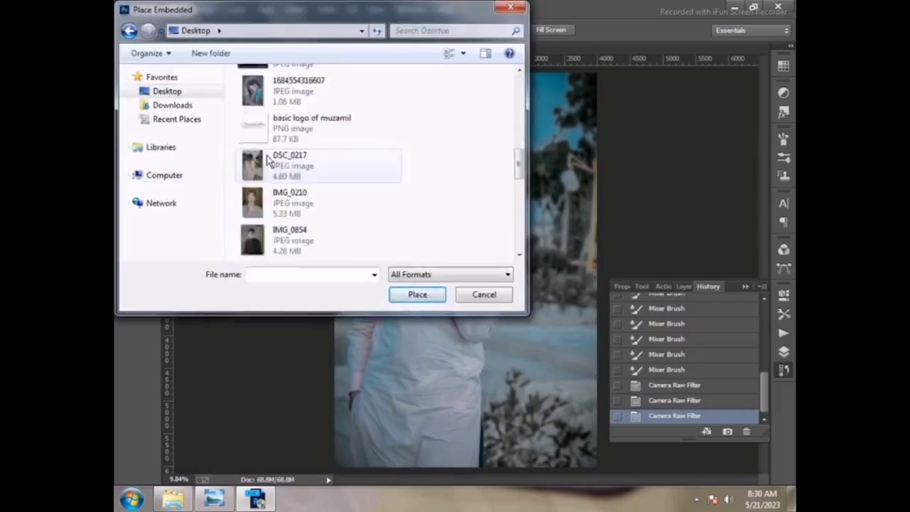
pyautogui.doubleClick(299, 128)
pyautogui.moveTo(393, 201)
pyautogui.mouseDown()
pyautogui.moveTo(518, 343)
pyautogui.moveTo(552, 334)
pyautogui.moveTo(538, 247)
pyautogui.mouseUp()
pyautogui.press('Return')
# Step: Move the logo to the photo's middle right, then zoom in to inspect and fit back on screen
pyautogui.press('v')
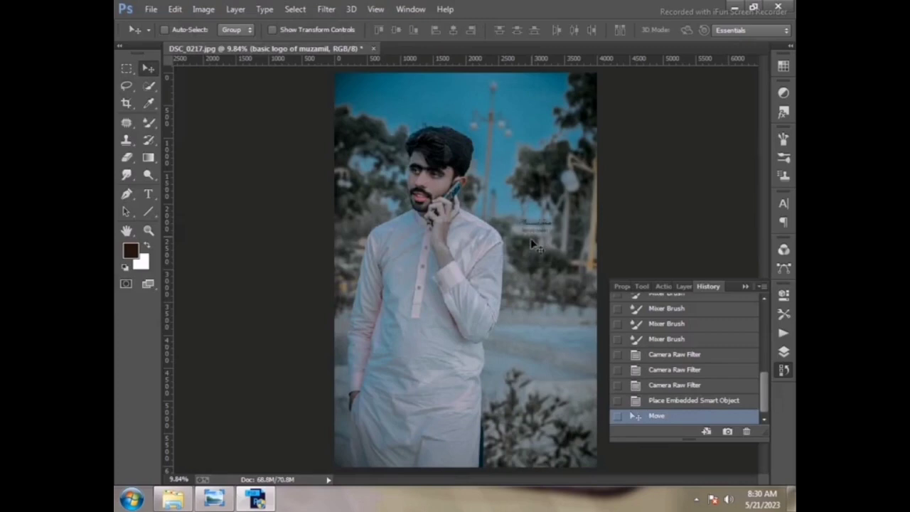
pyautogui.rightClick(525, 230)
pyautogui.click(547, 240)
pyautogui.click(148, 229)
pyautogui.click(446, 220)
pyautogui.rightClick(447, 219)
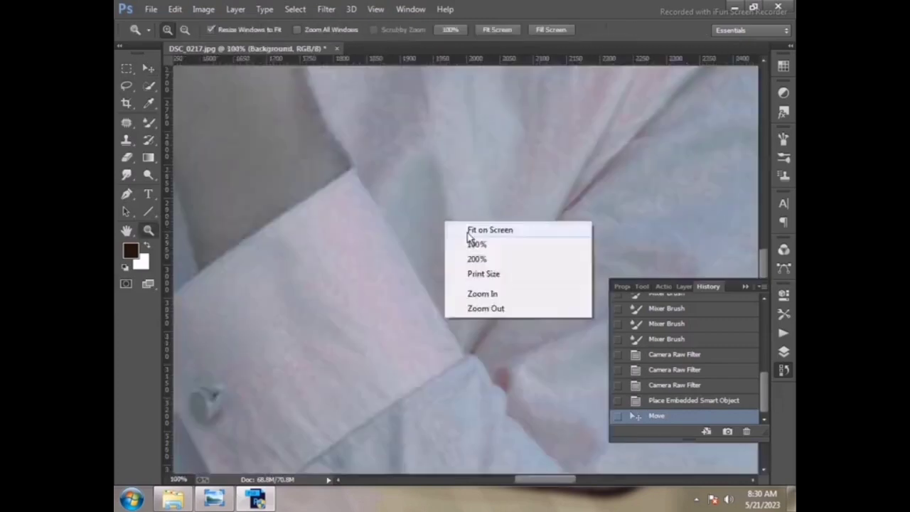
pyautogui.click(476, 229)
pyautogui.rightClick(497, 222)
pyautogui.click(528, 232)
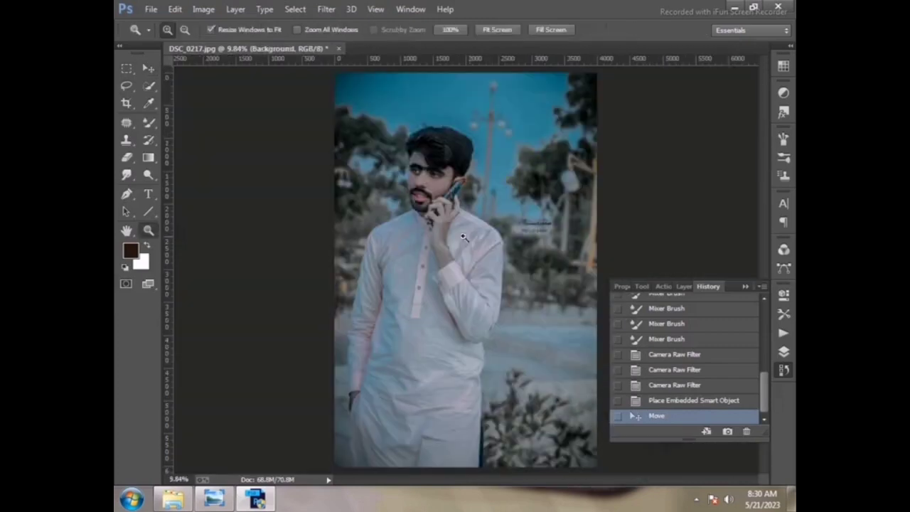
# Step: Save the image as a JPEG named DSC_0217
pyautogui.click(151, 10)
pyautogui.click(162, 118)
pyautogui.click(298, 265)
pyautogui.click(282, 366)
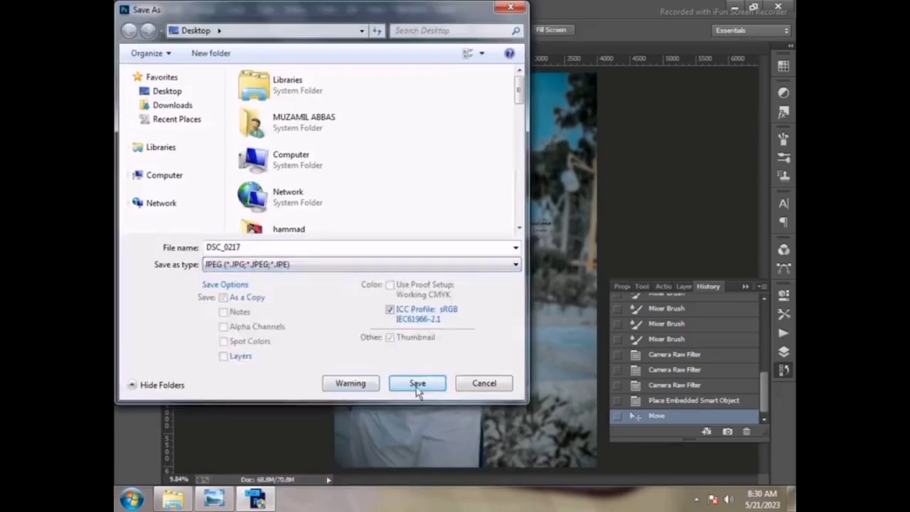